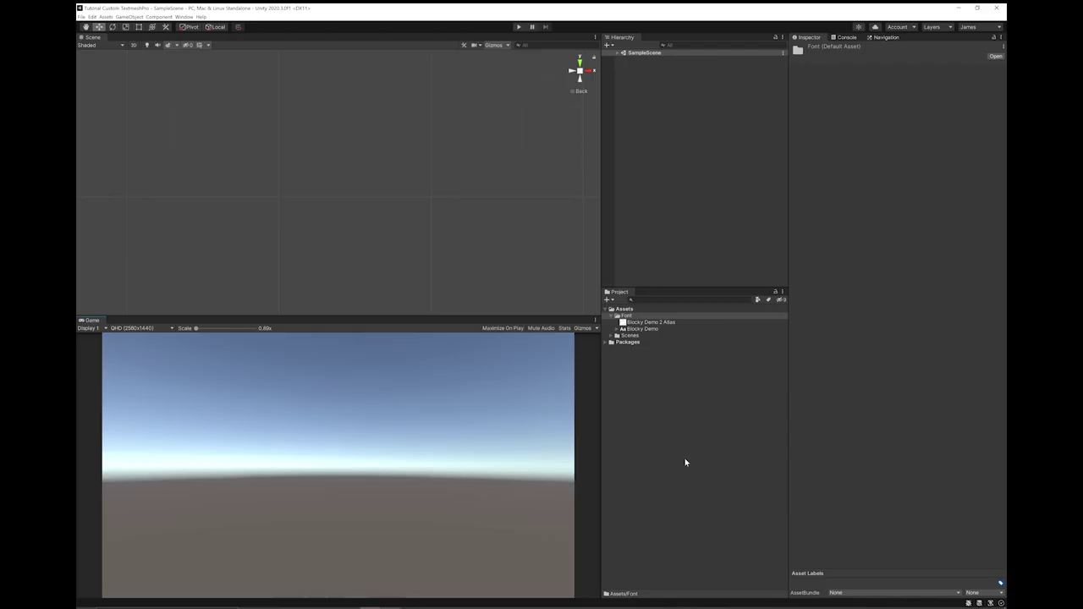
Select the Blocky Demo font in the Font folder to show its import settings at size 16
left_click(652, 329)
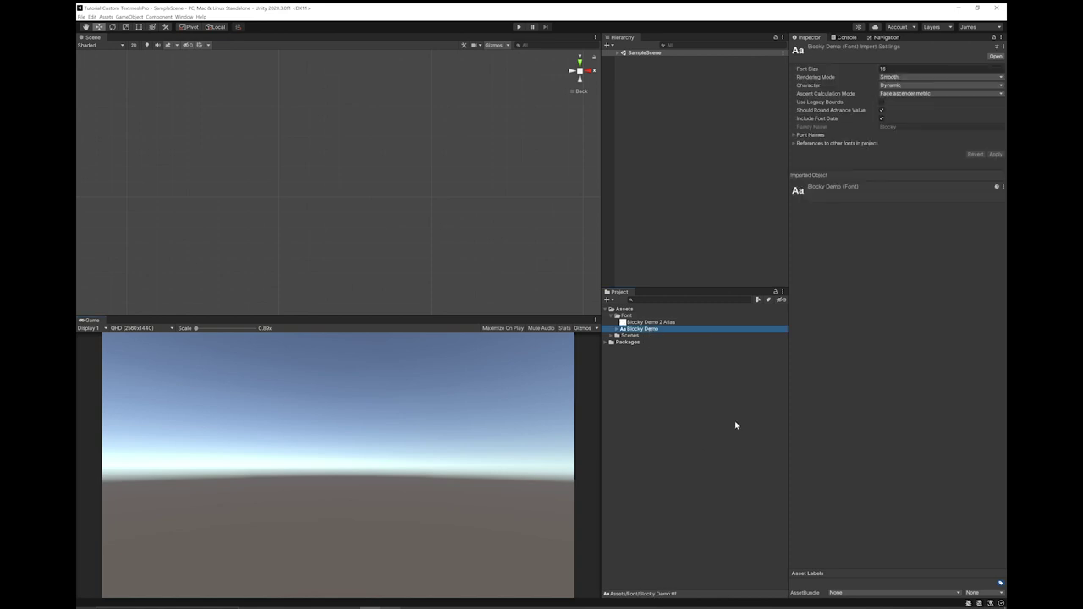
Create a Text - TextMeshPro object under a new Canvas and import the TMP Essential Resources
left_click(159, 17)
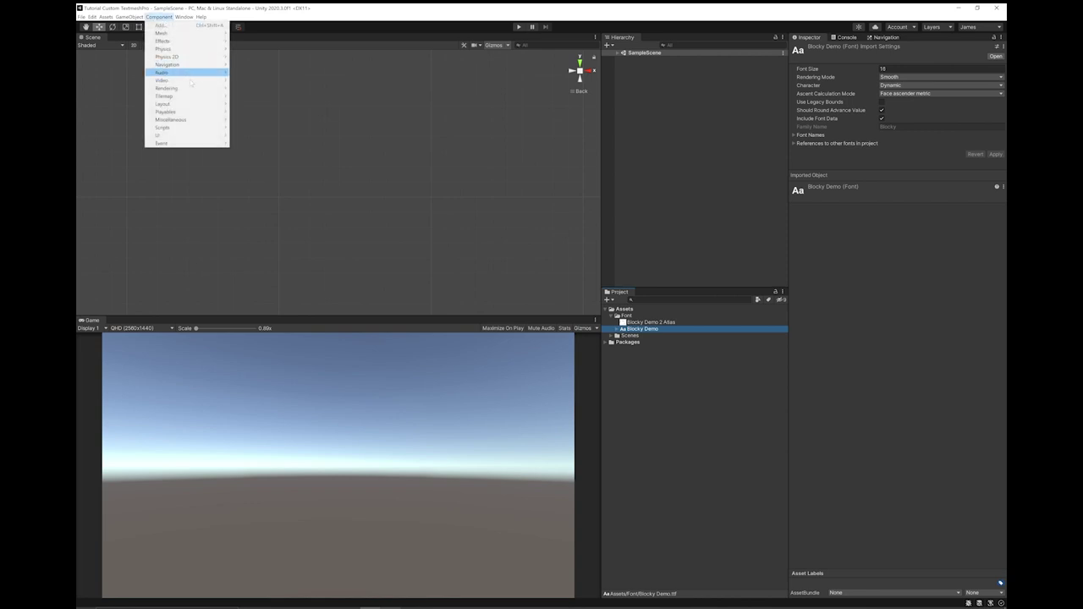
mouse_move(130, 17)
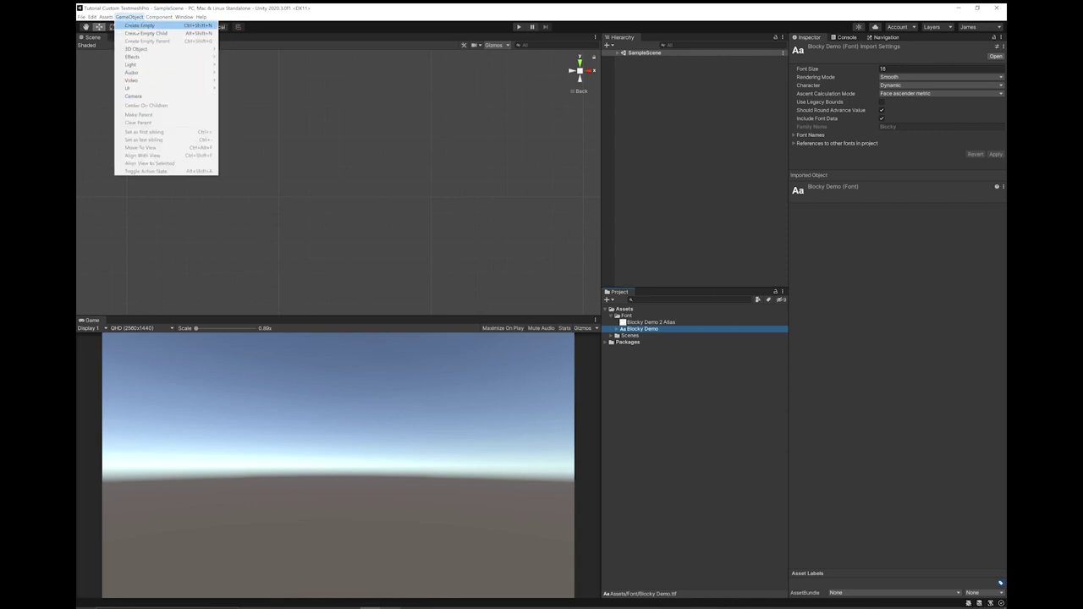
mouse_move(174, 88)
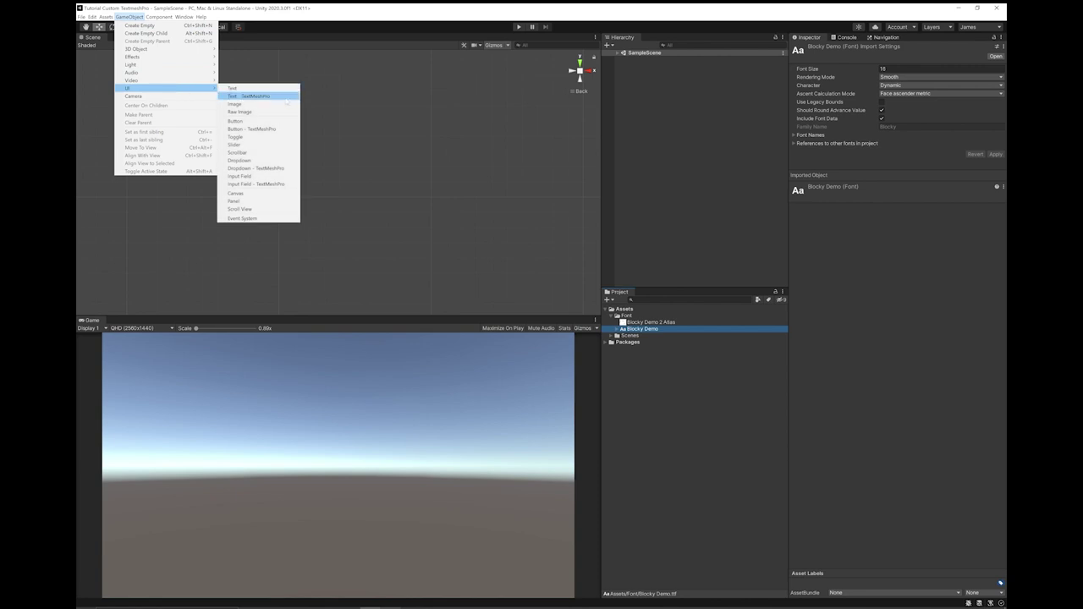
left_click(254, 95)
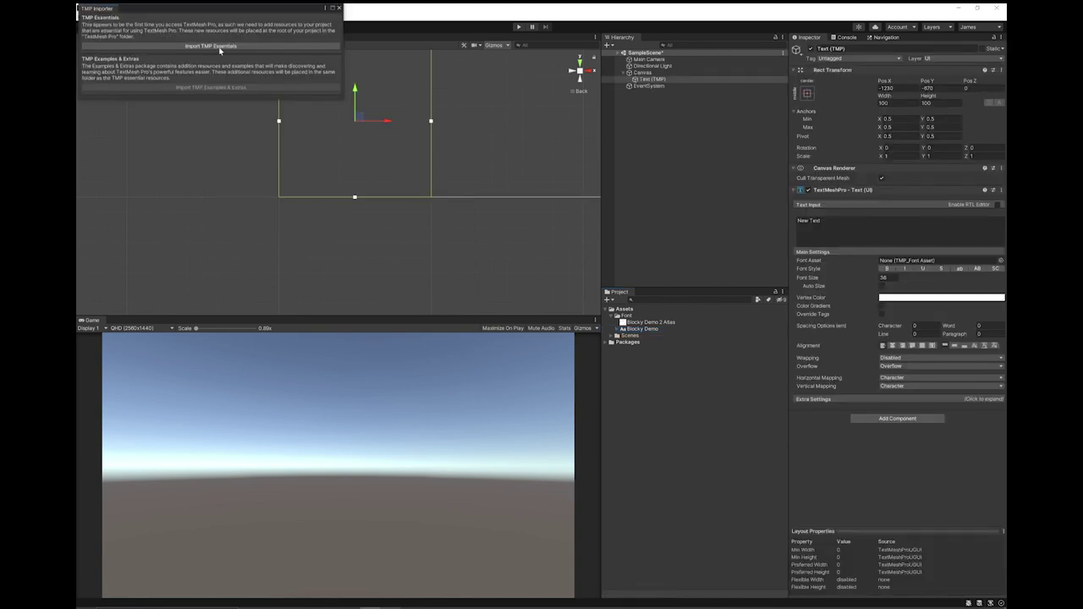
left_click(201, 46)
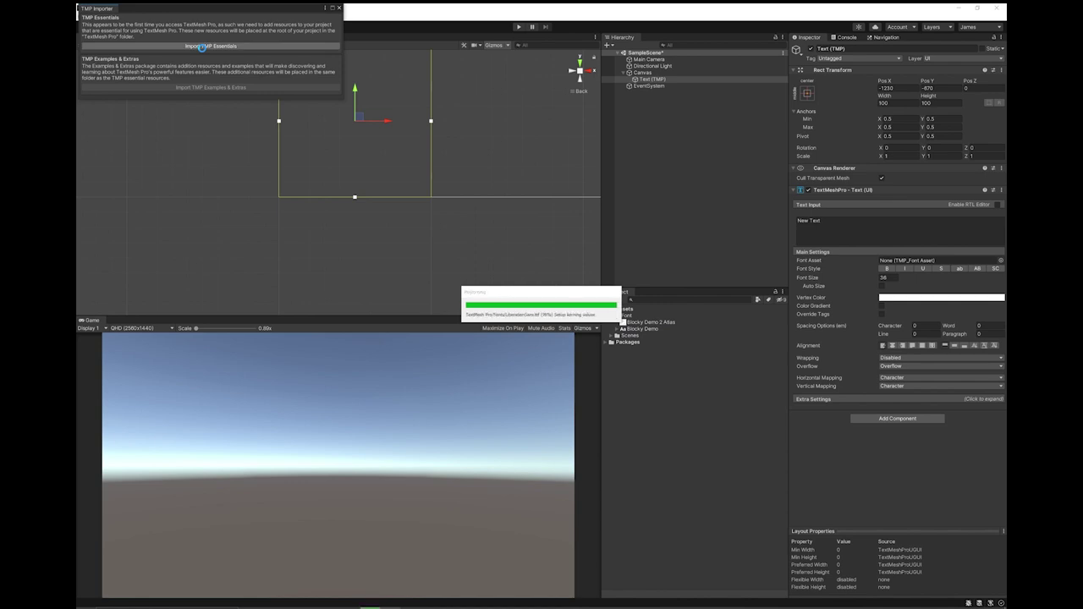
left_click(339, 7)
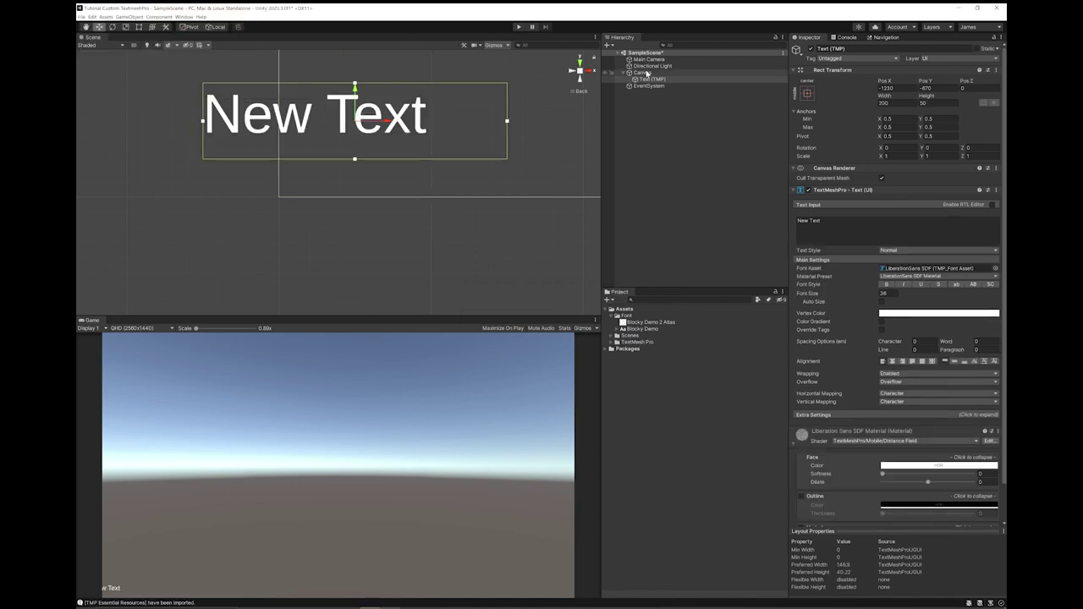
Set the Canvas to Screen Space - Camera, using Main Camera as render camera and plane distance 1
left_click(643, 72)
left_click(930, 186)
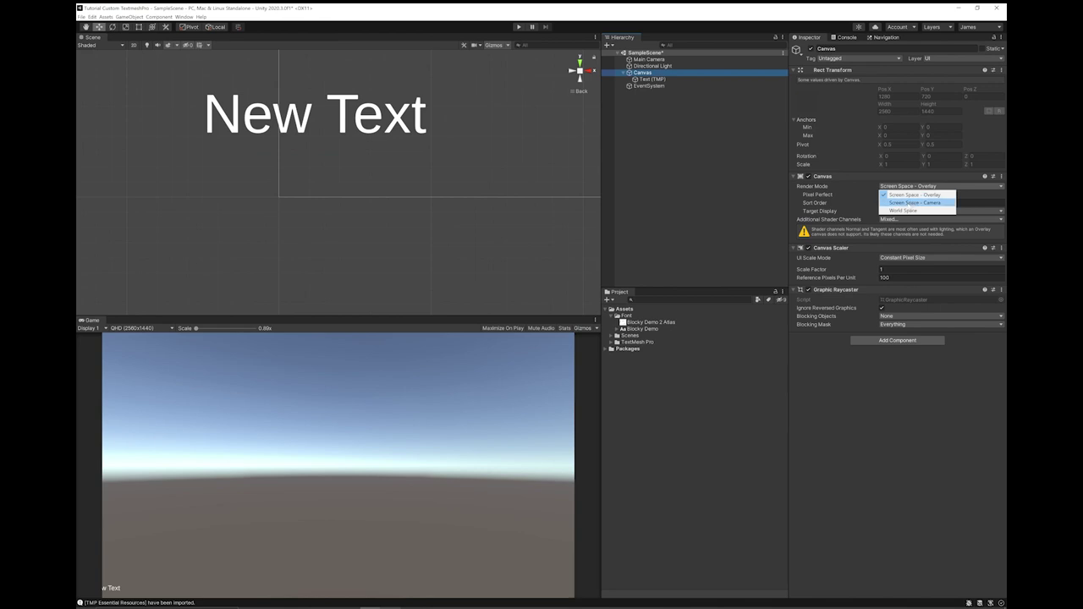
left_click(914, 202)
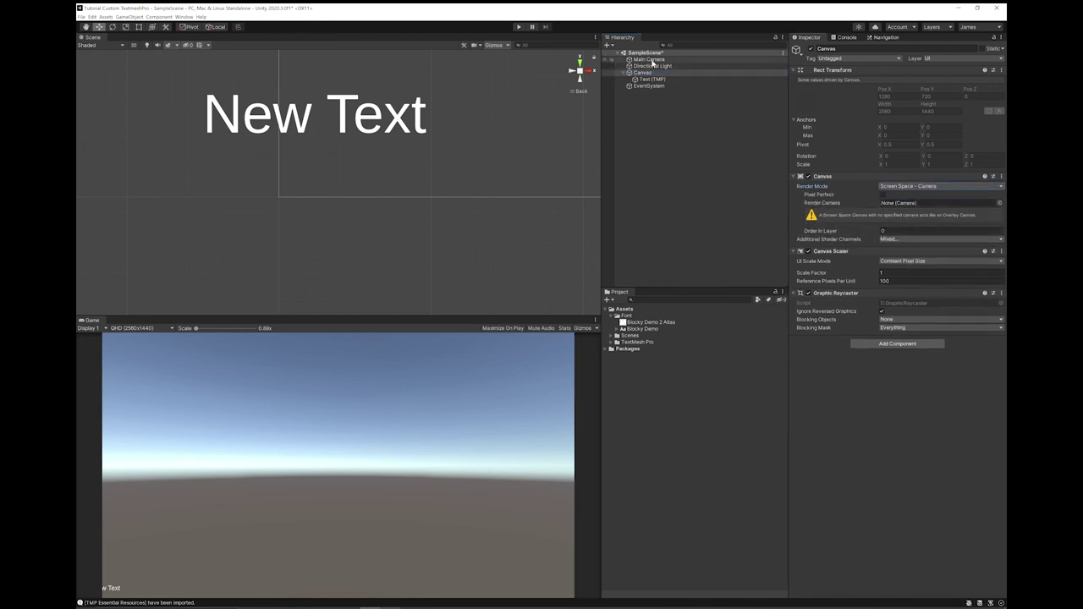
left_click_drag(651, 63, 917, 208)
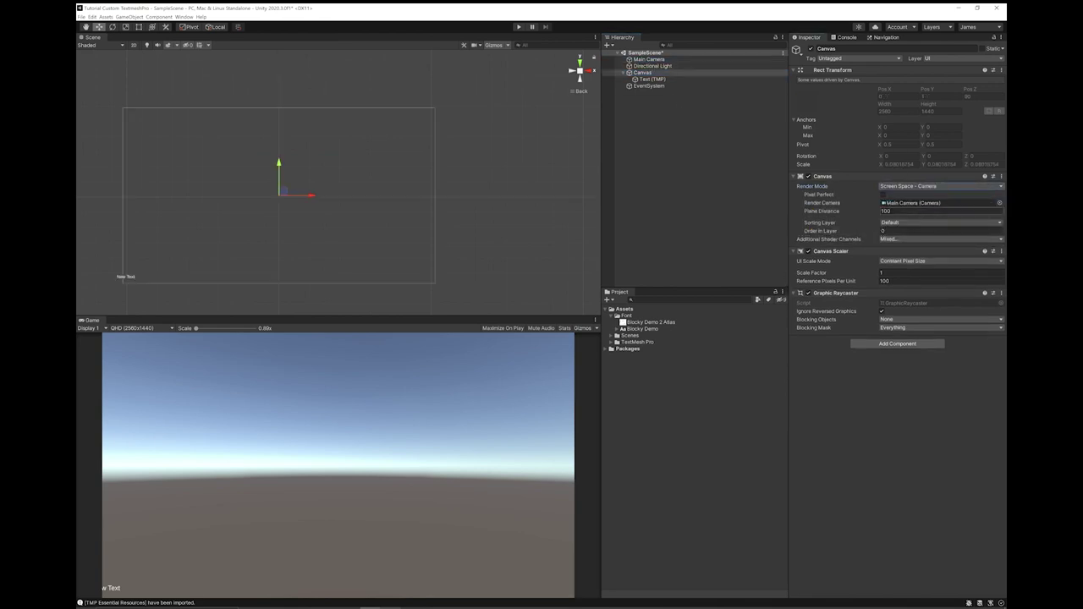
left_click(897, 210)
type("1")
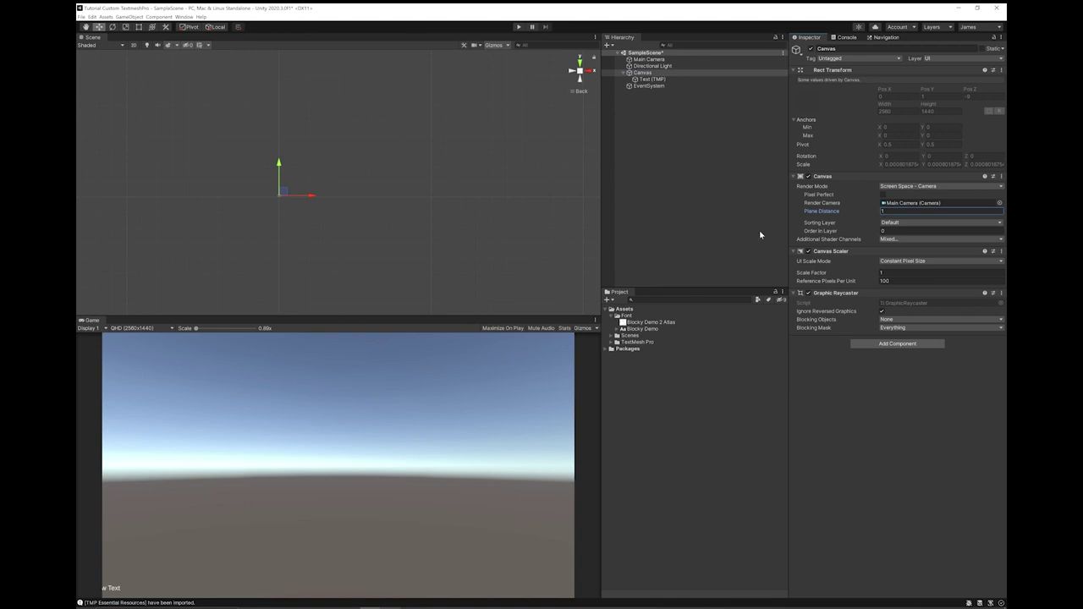
left_click(640, 74)
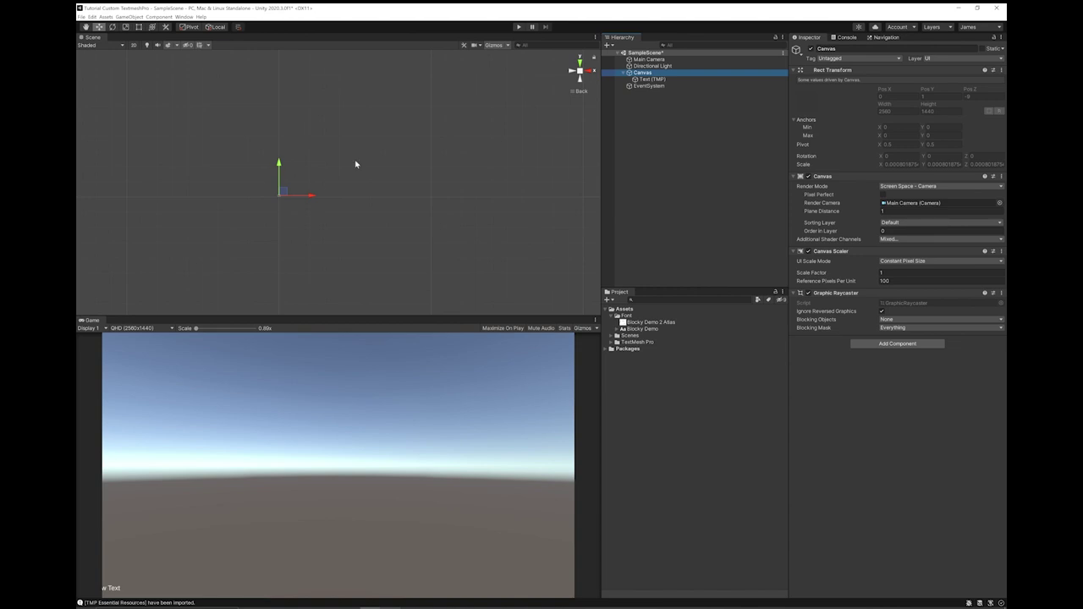
Frame the Canvas in the scene view and shrink the 3D gizmo icons
key("f")
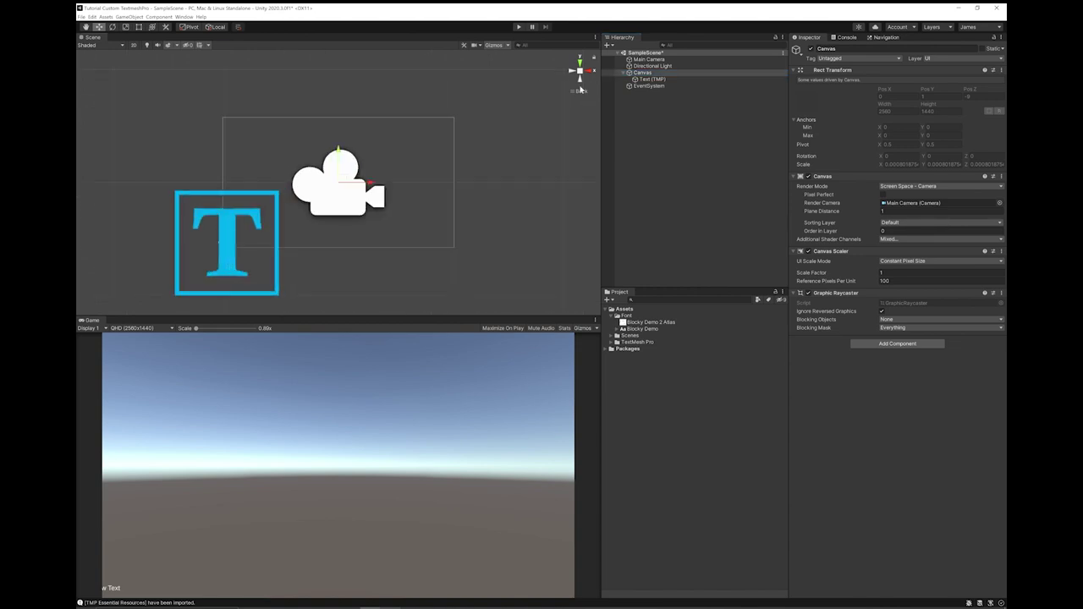
left_click(505, 45)
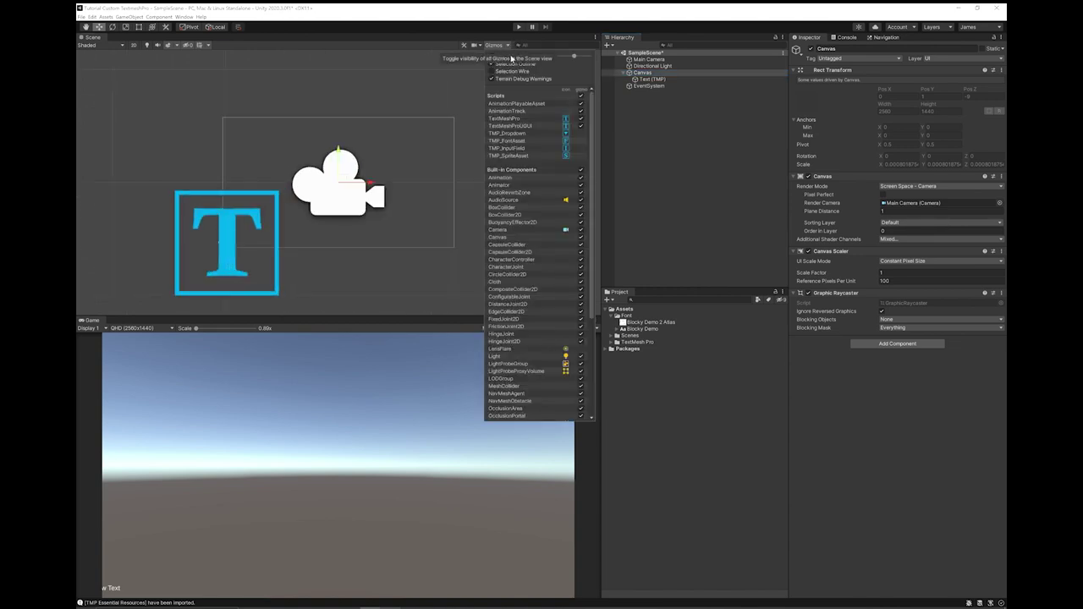
left_click_drag(575, 56, 564, 58)
left_click(651, 79)
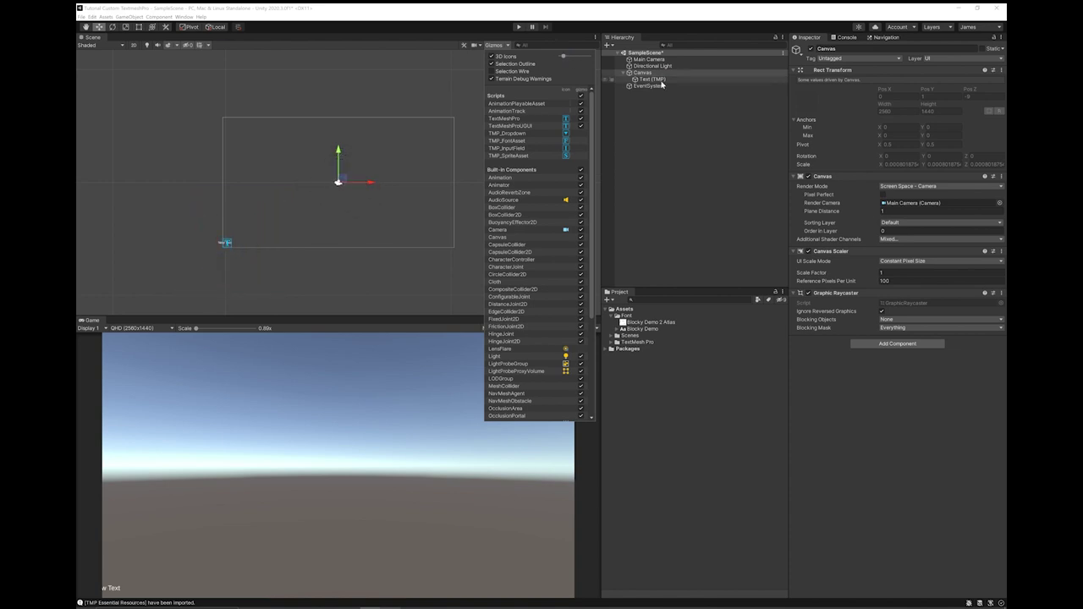
Resize the text box larger with the Rect Tool and centre it on the canvas
left_click(140, 27)
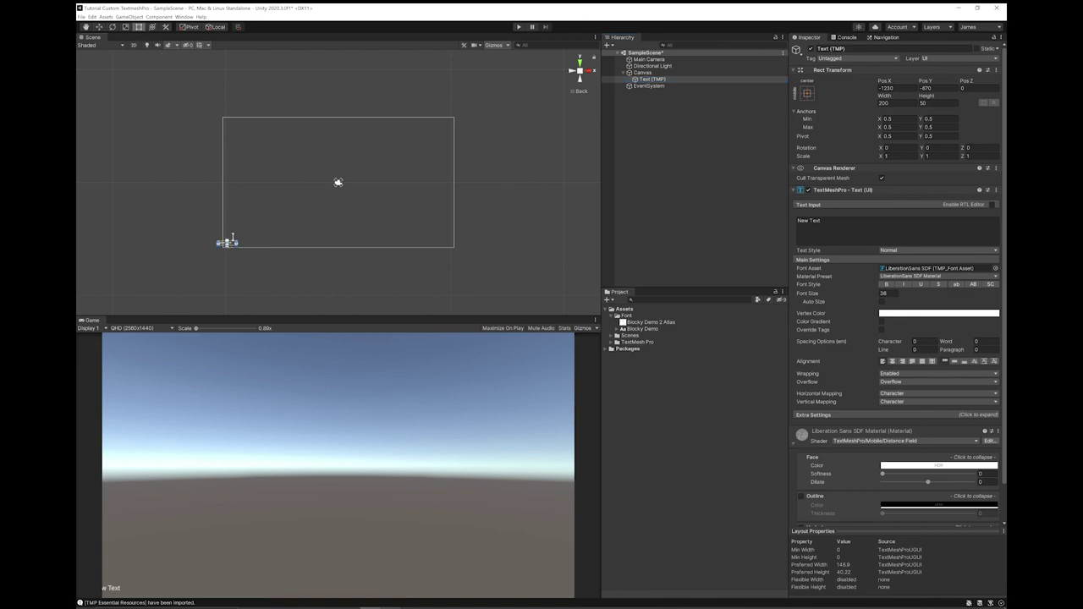
left_click_drag(232, 240, 423, 144)
left_click_drag(285, 206, 264, 214)
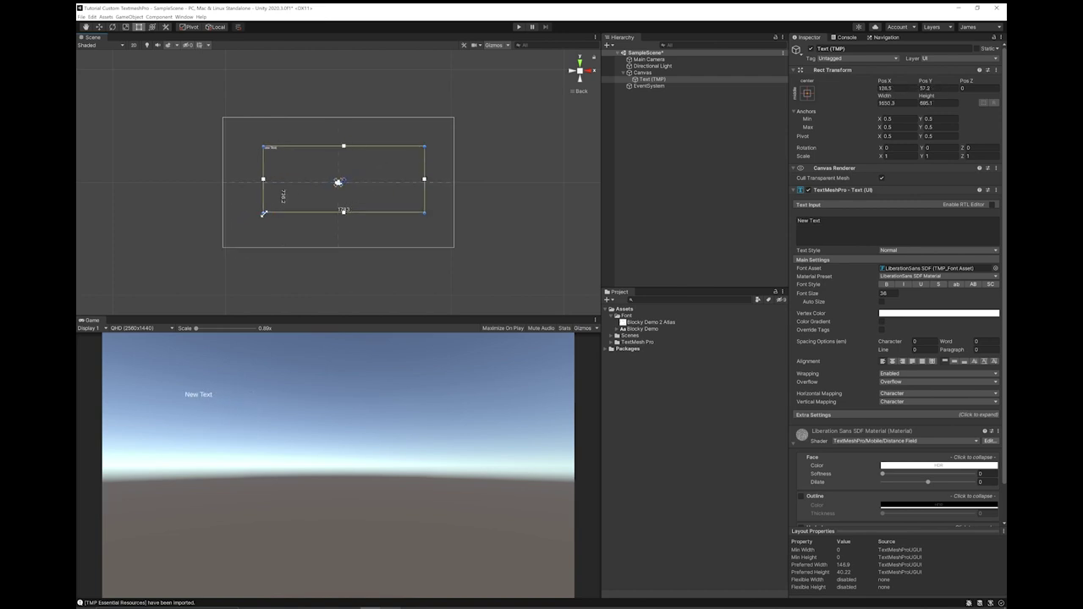
left_click_drag(396, 166, 390, 171)
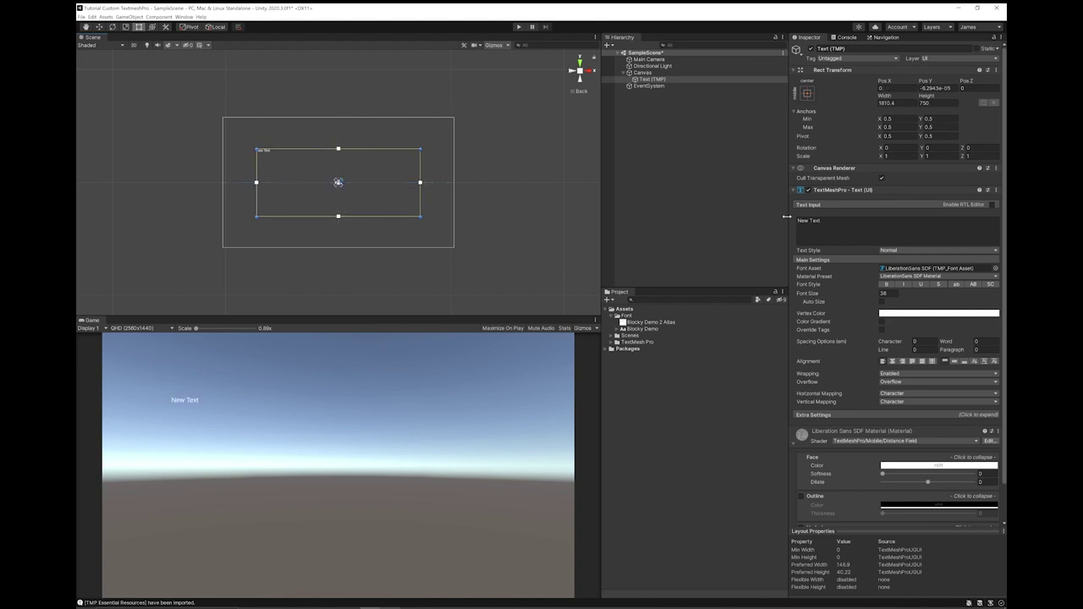
Set the text's font size to 300 with center and middle alignment
left_click(889, 292)
type("300")
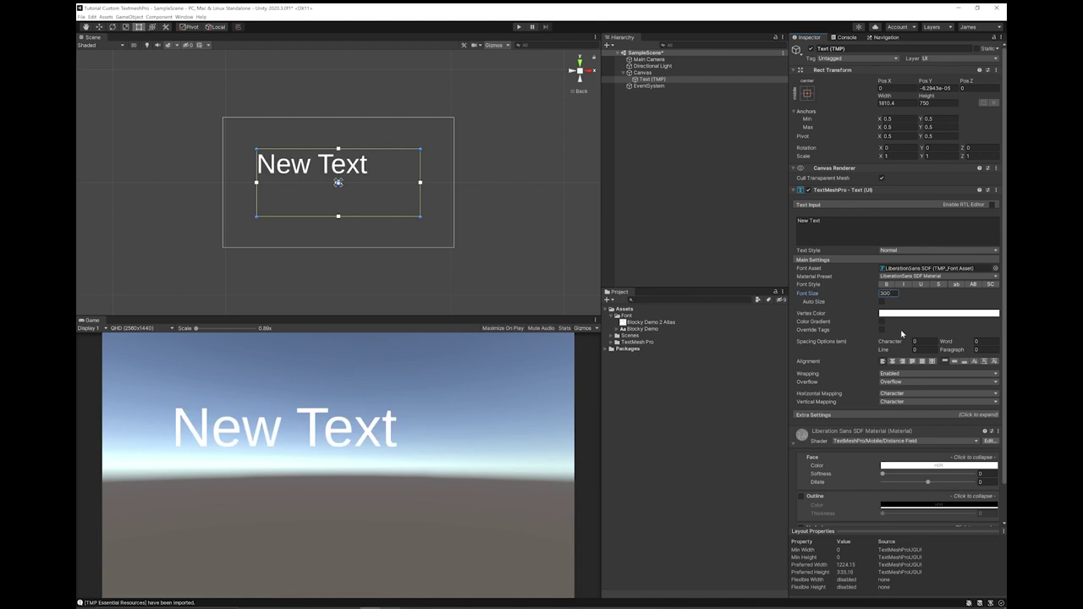
left_click(892, 361)
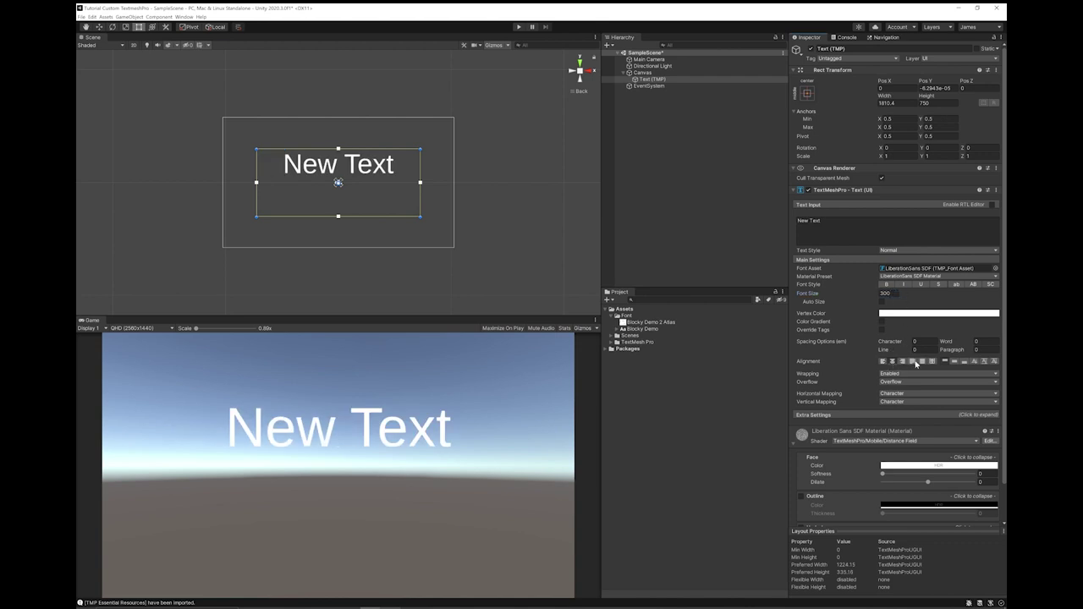
left_click(921, 361)
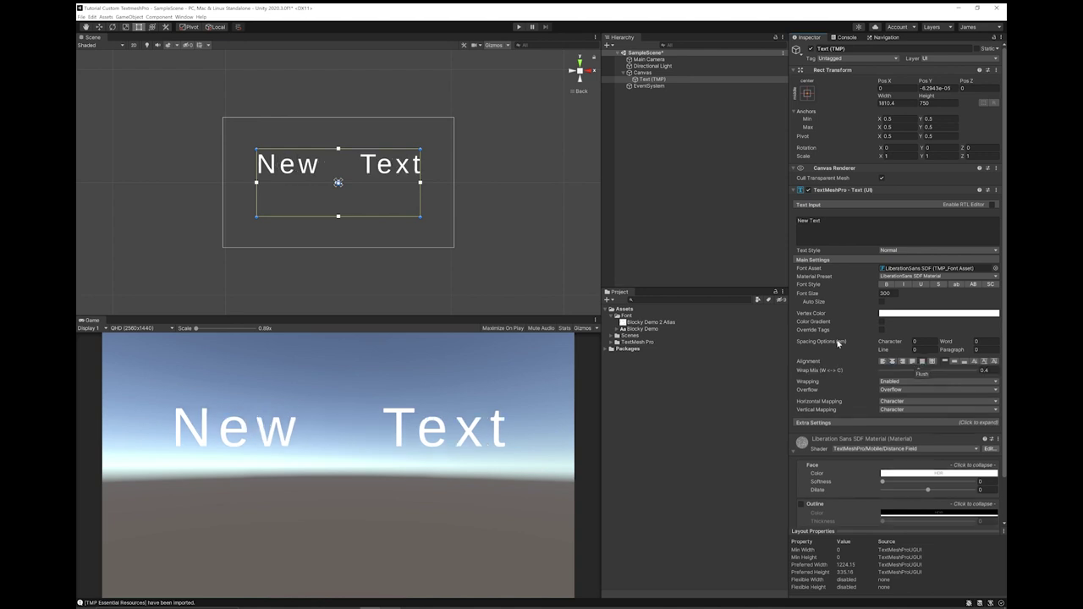
left_click(931, 361)
left_click(953, 362)
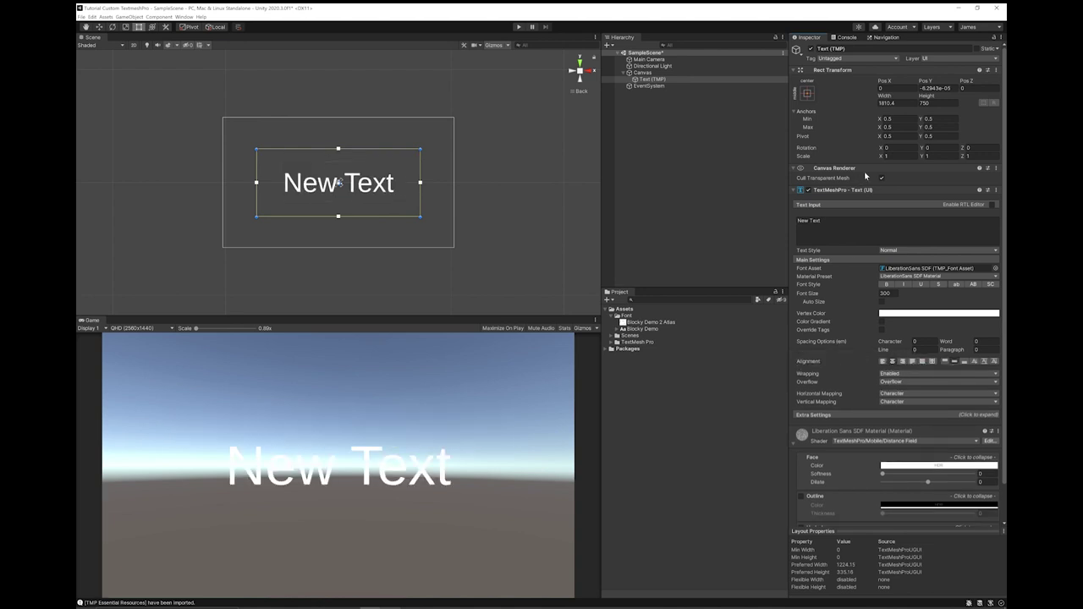
Give the Main Camera a solid black background colour
left_click(668, 60)
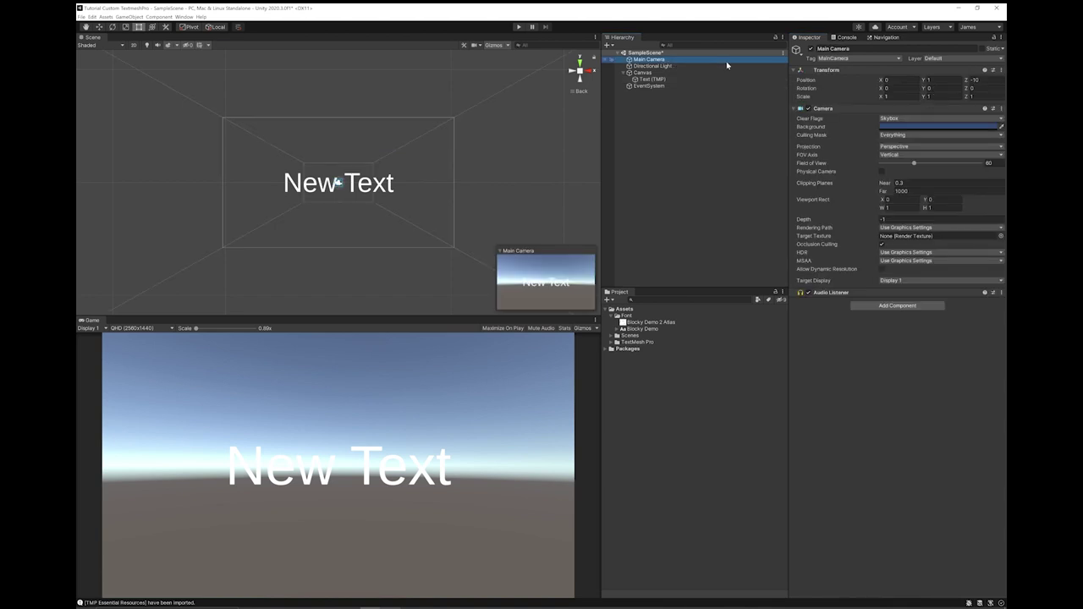
left_click(939, 127)
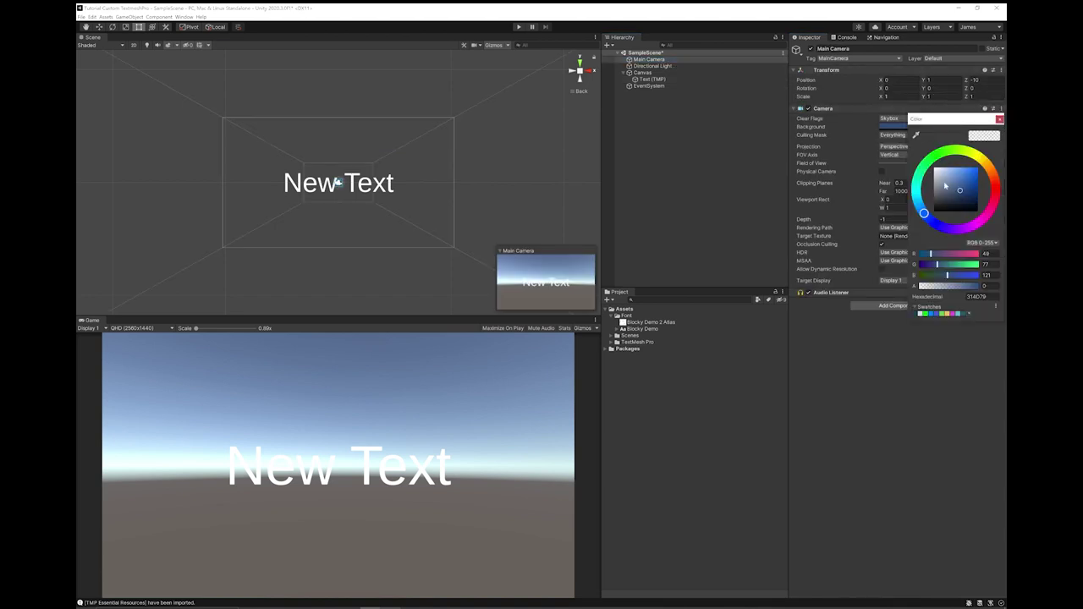
left_click_drag(956, 193, 934, 230)
left_click(1000, 120)
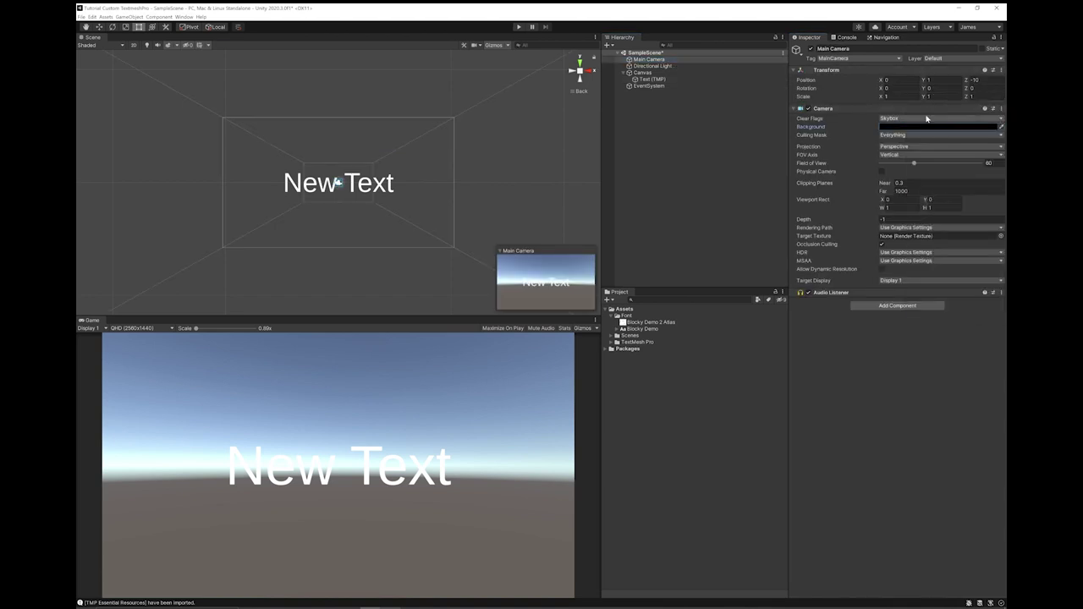
left_click(897, 118)
left_click(901, 134)
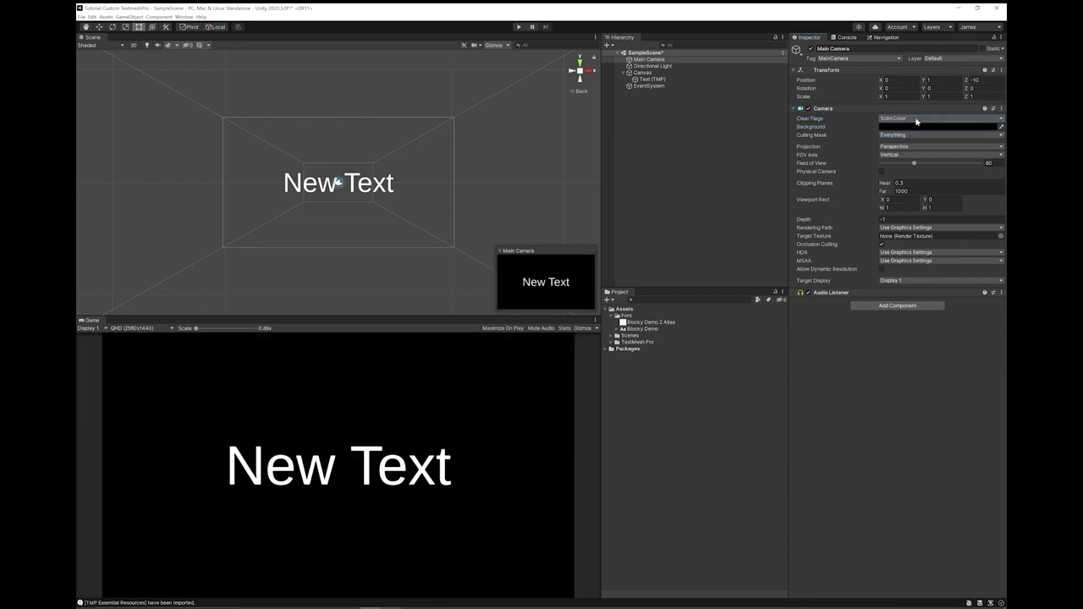
Change the Text (TMP) content from 'New Text' to 'Example'
left_click(652, 79)
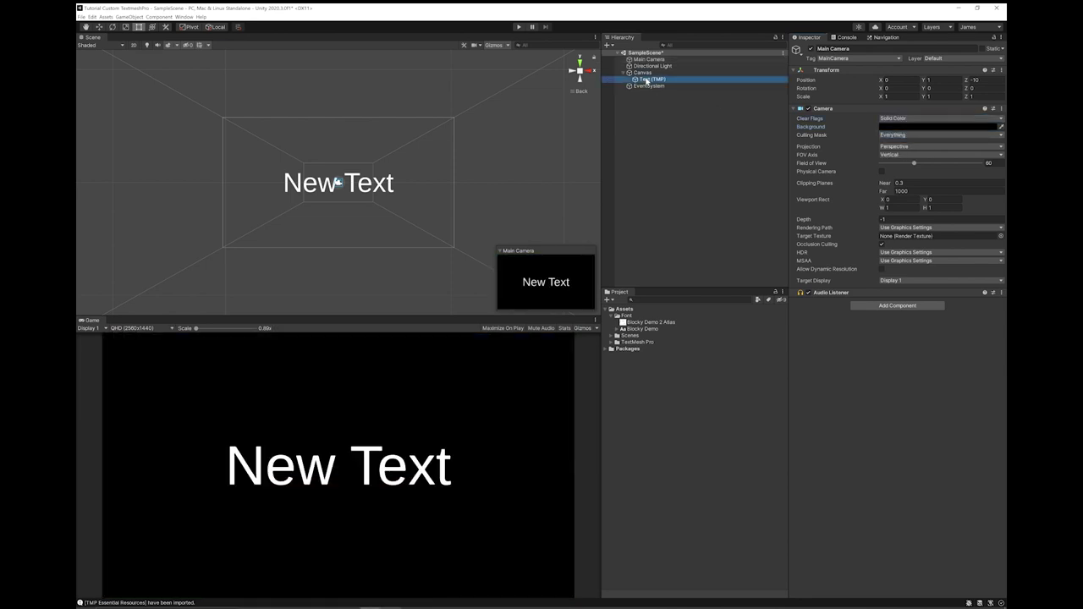
left_click(846, 224)
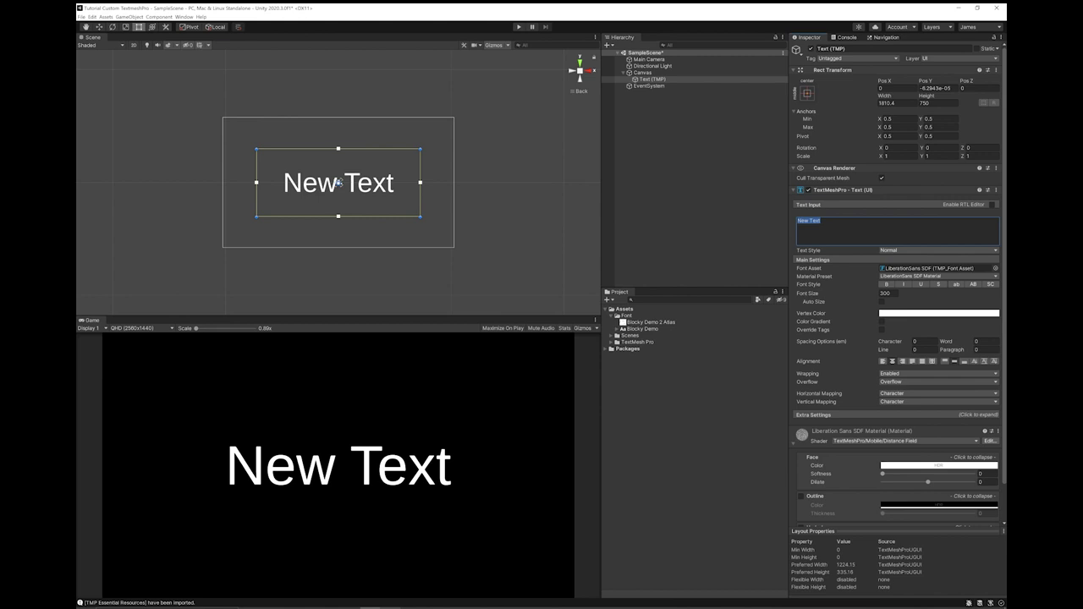
type("Example")
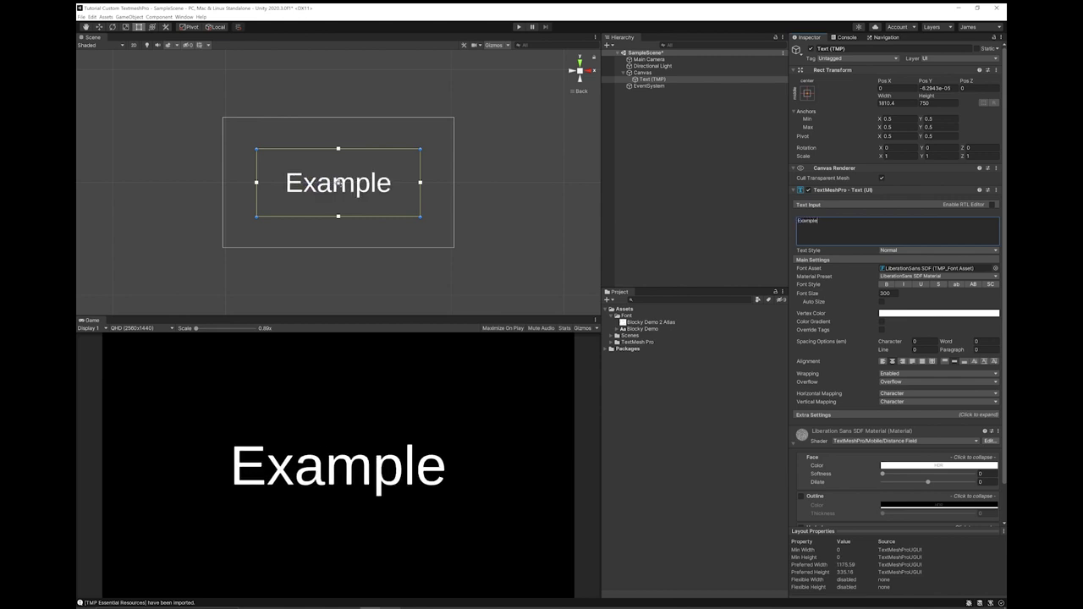
left_click(680, 74)
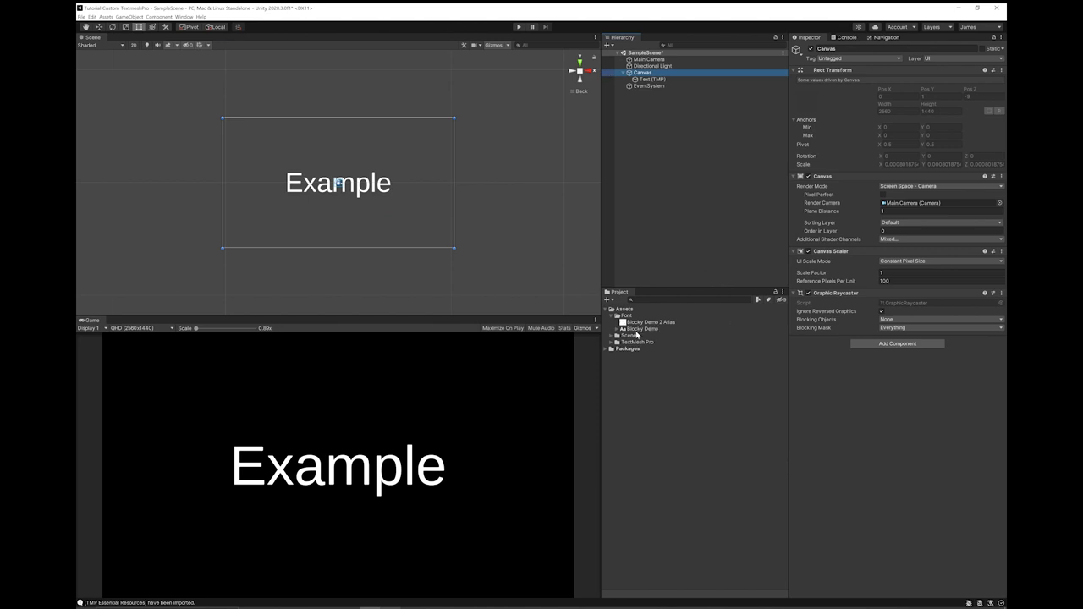
Generate a 1024x1024 font atlas from Blocky Demo in the Font Asset Creator
left_click(183, 17)
mouse_move(254, 97)
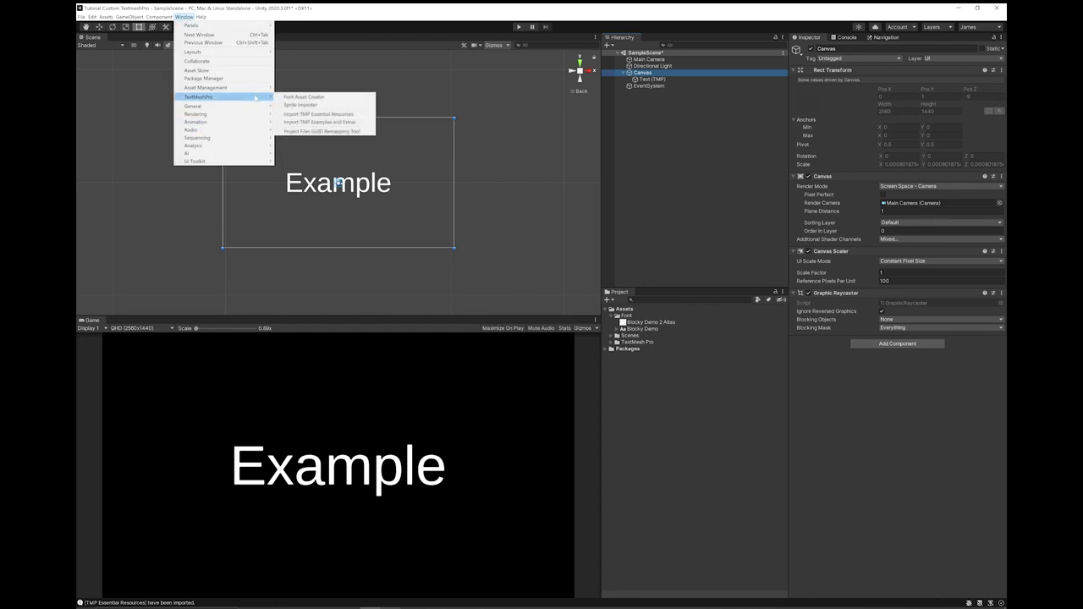
left_click(342, 98)
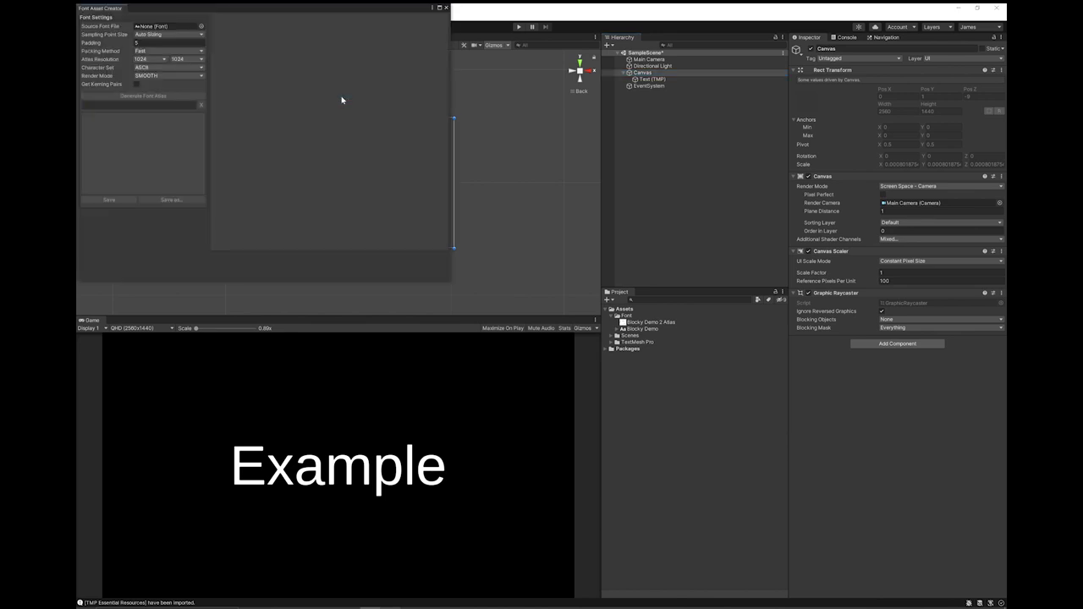
left_click_drag(636, 330, 155, 31)
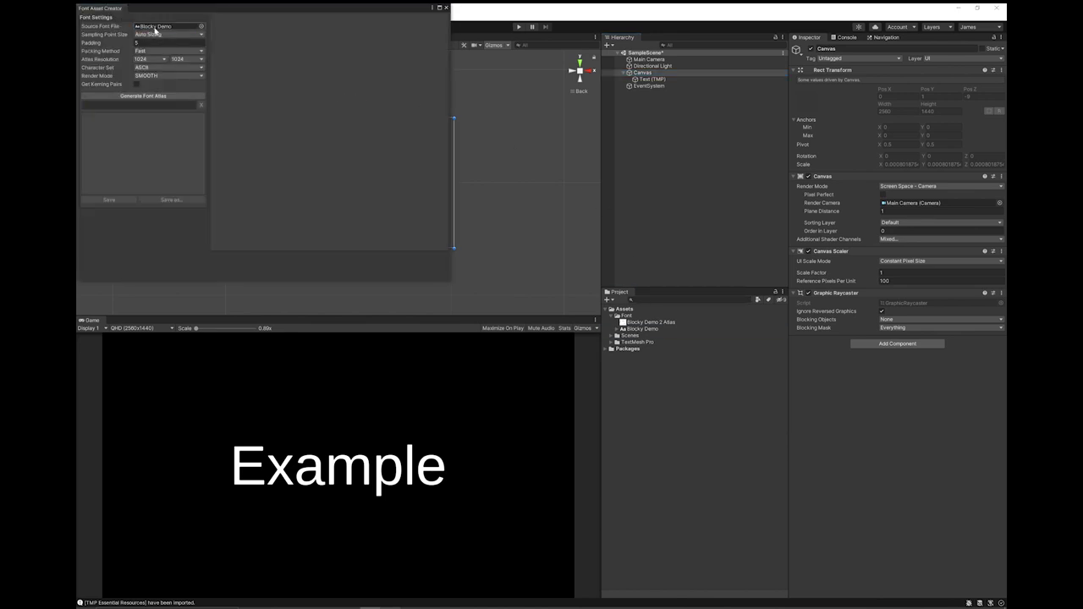
left_click(155, 96)
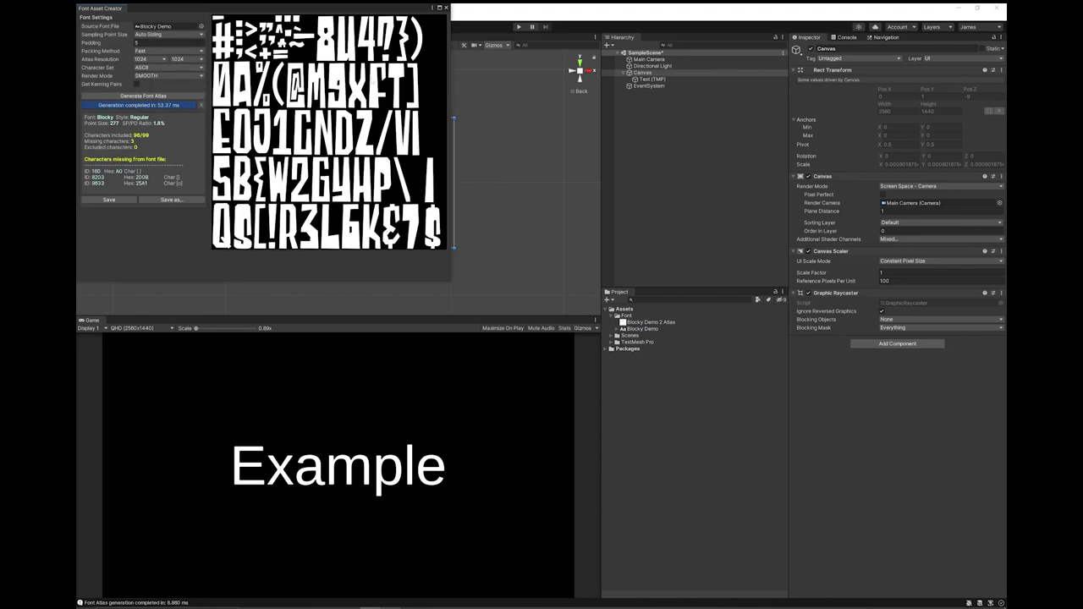
left_click(154, 75)
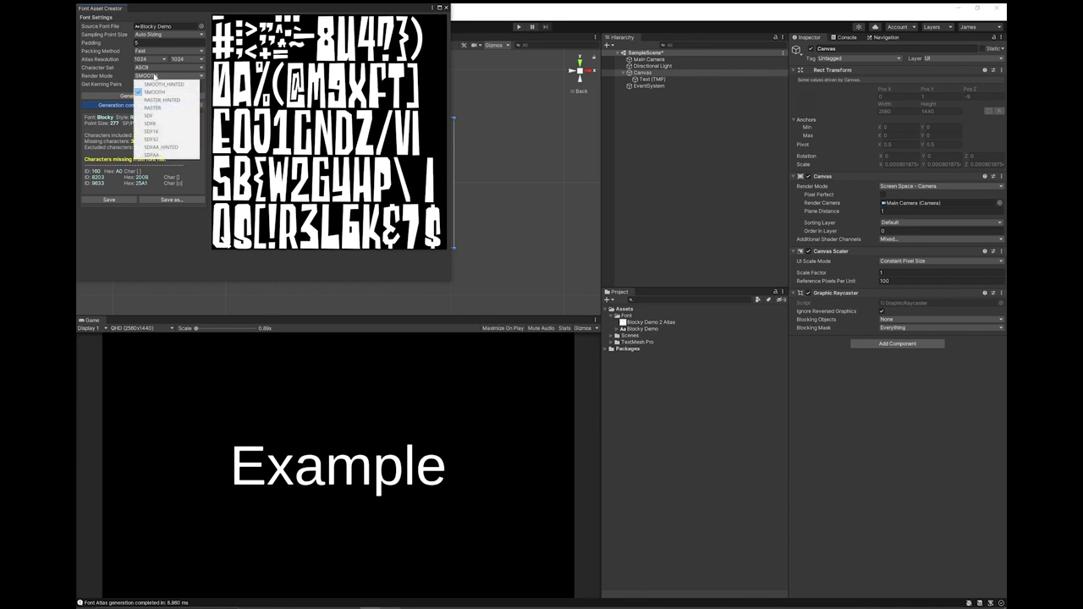
Generate a trial atlas in SDF16 render mode, then switch back to SMOOTH
left_click(163, 132)
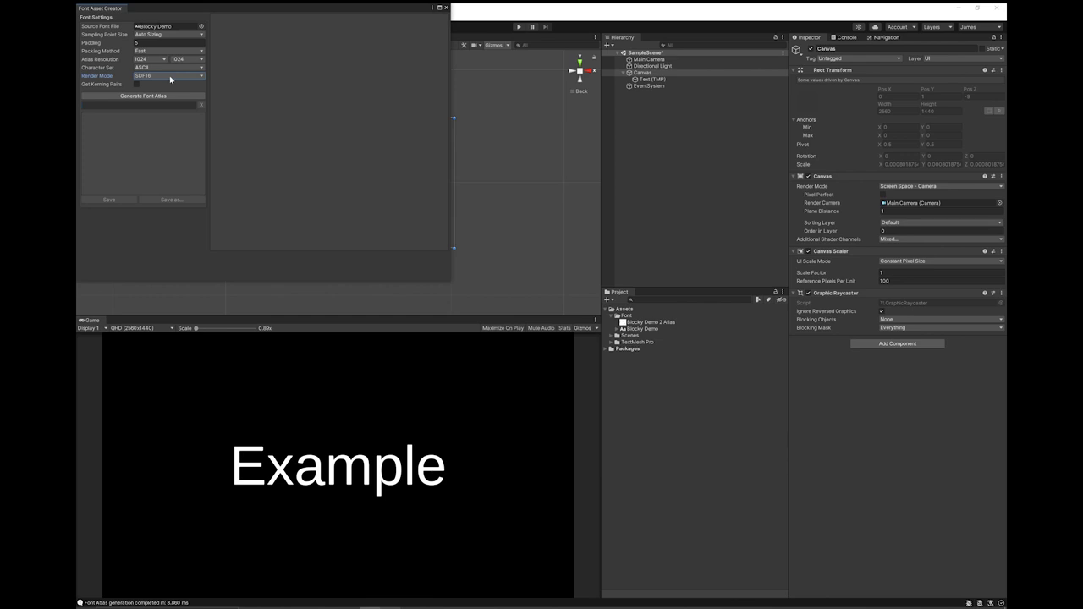
left_click(161, 96)
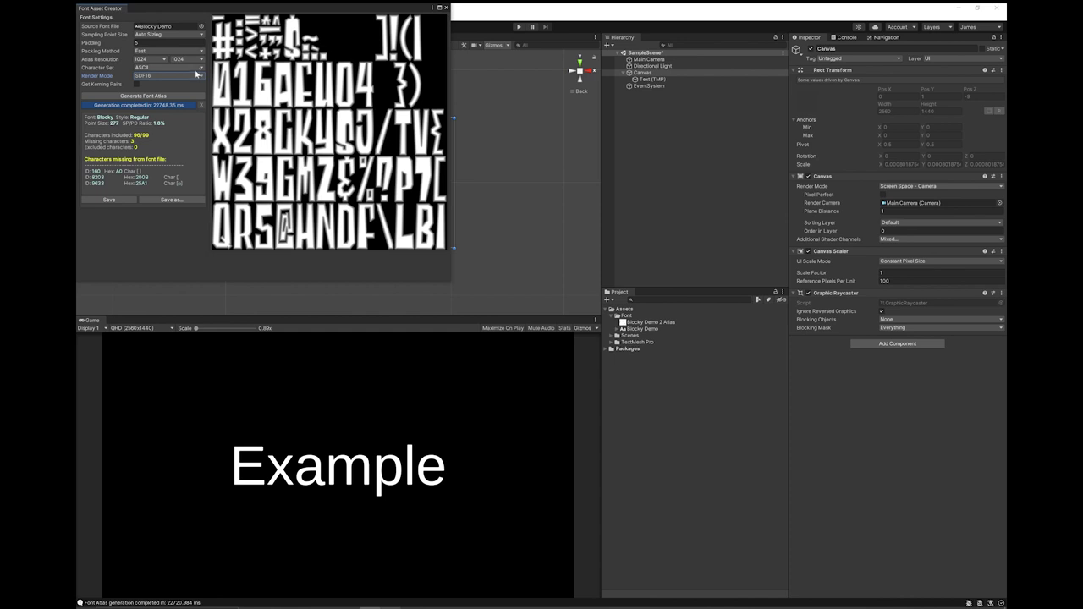
left_click(157, 77)
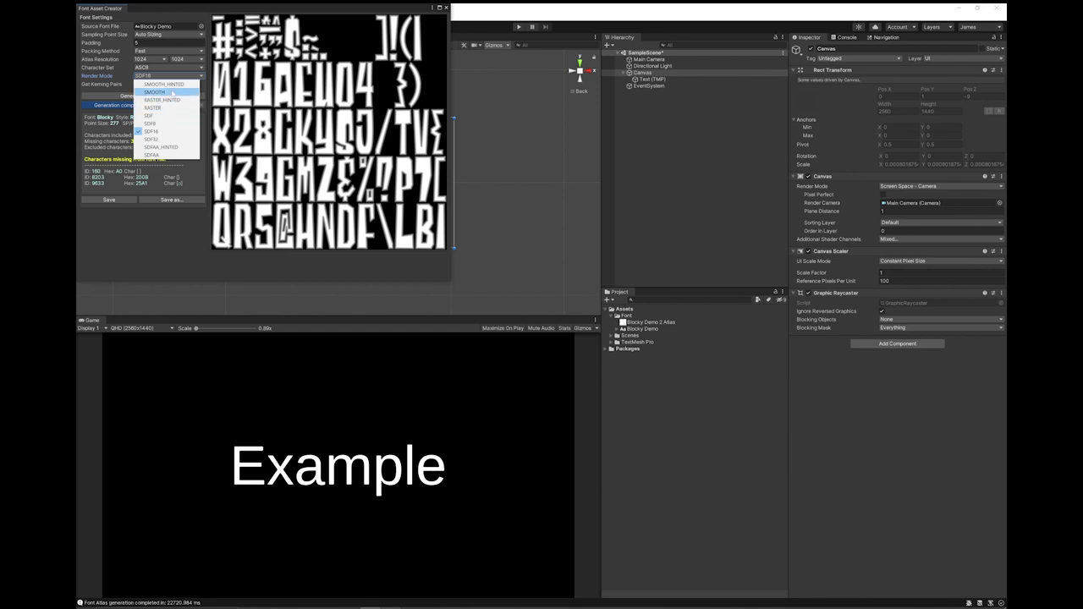
left_click(171, 92)
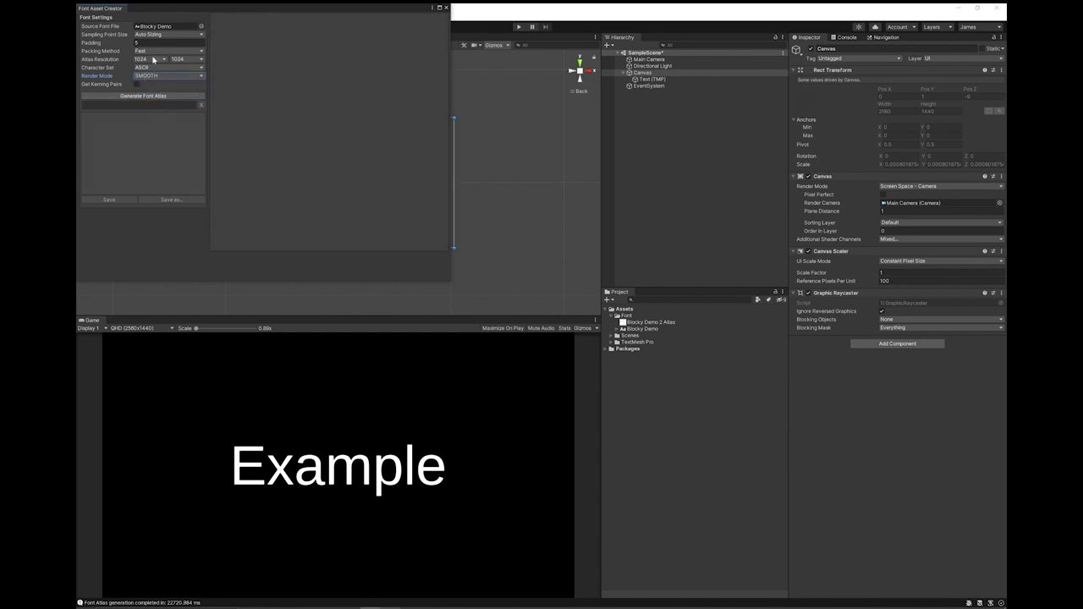
Keep 1024 atlas resolution and padding 5, and regenerate the atlas with SMOOTH rendering
left_click(153, 59)
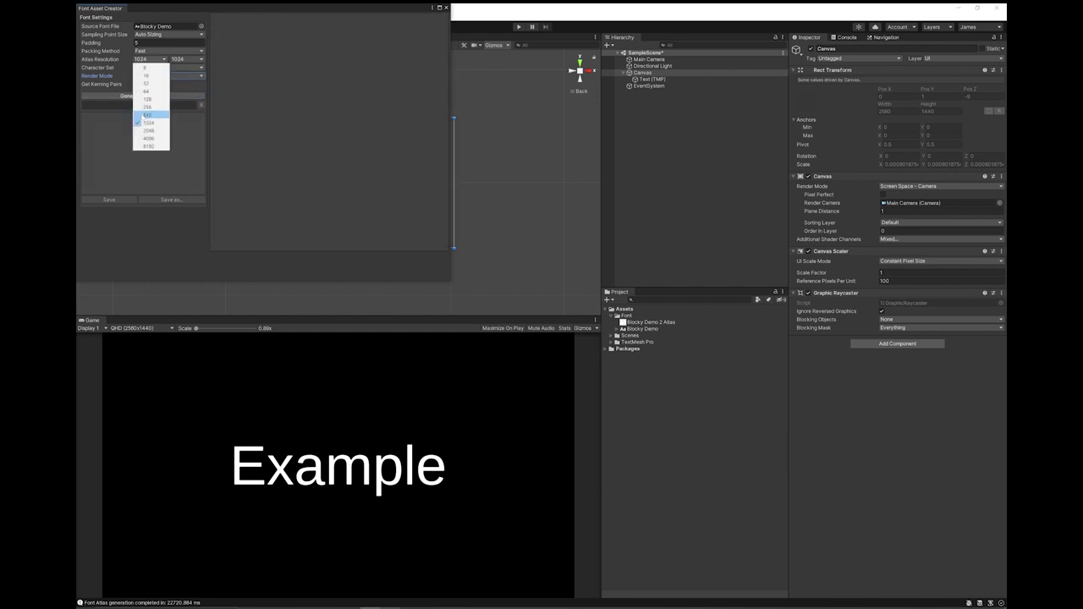
left_click(198, 11)
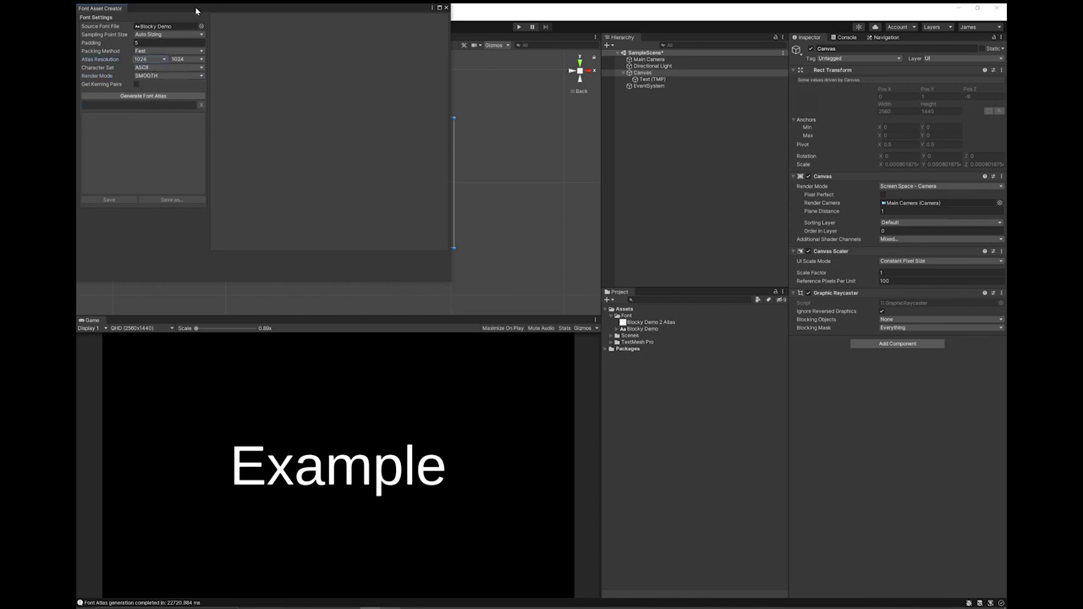
left_click(161, 43)
left_click(142, 96)
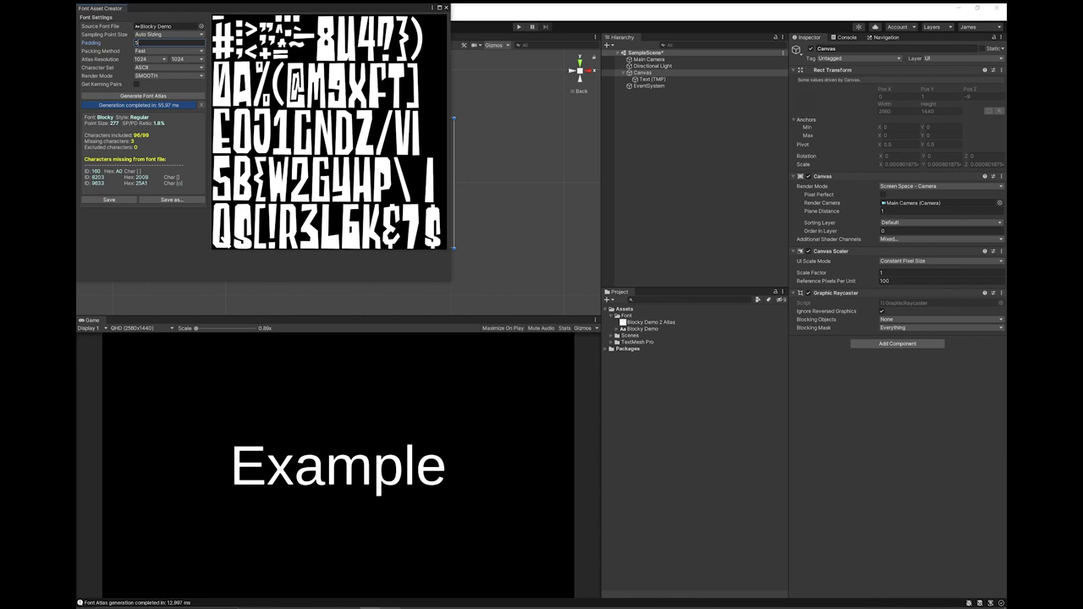
left_click(180, 76)
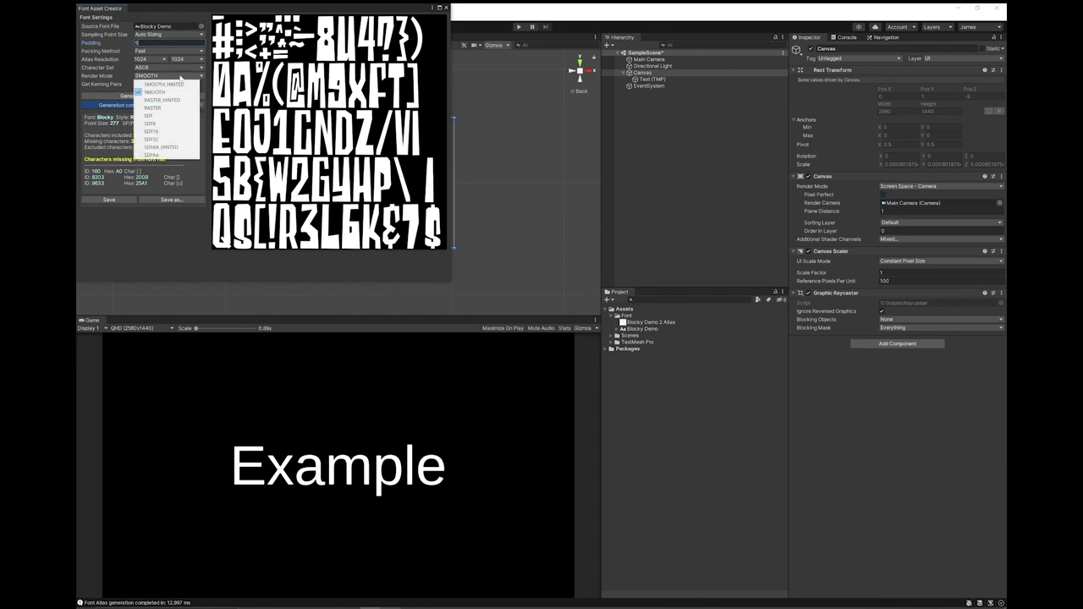
left_click(154, 92)
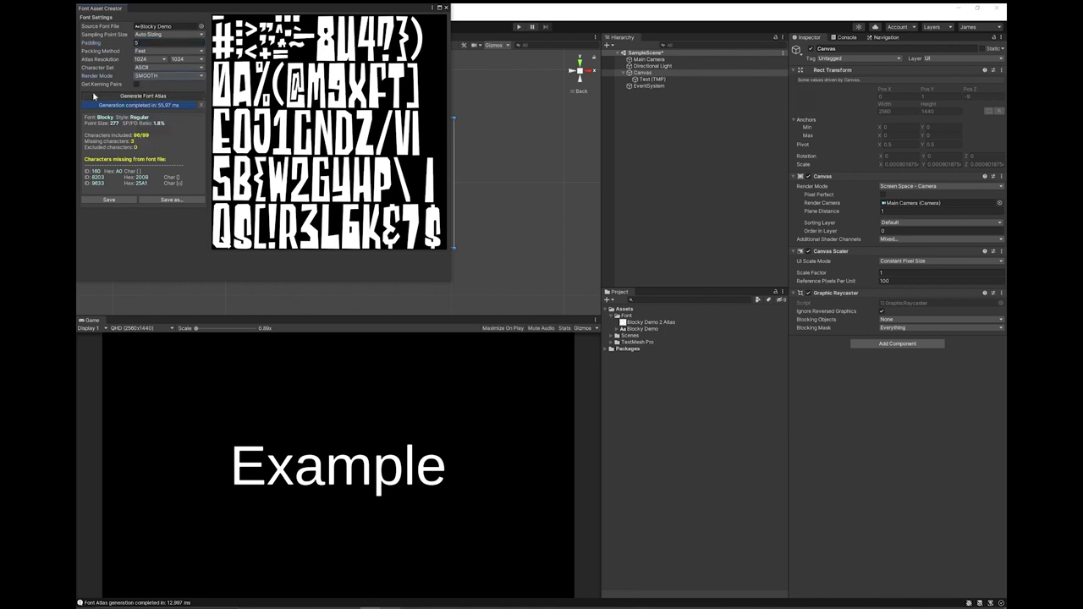
left_click(142, 96)
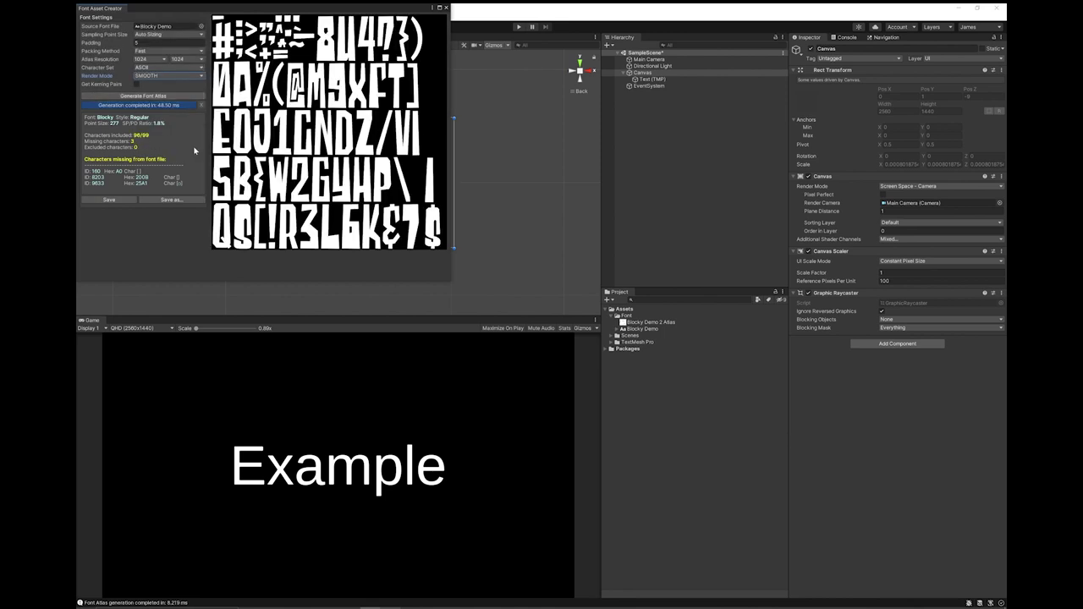
Save the generated font asset as Blocky Demo and close the Font Asset Creator
left_click(169, 200)
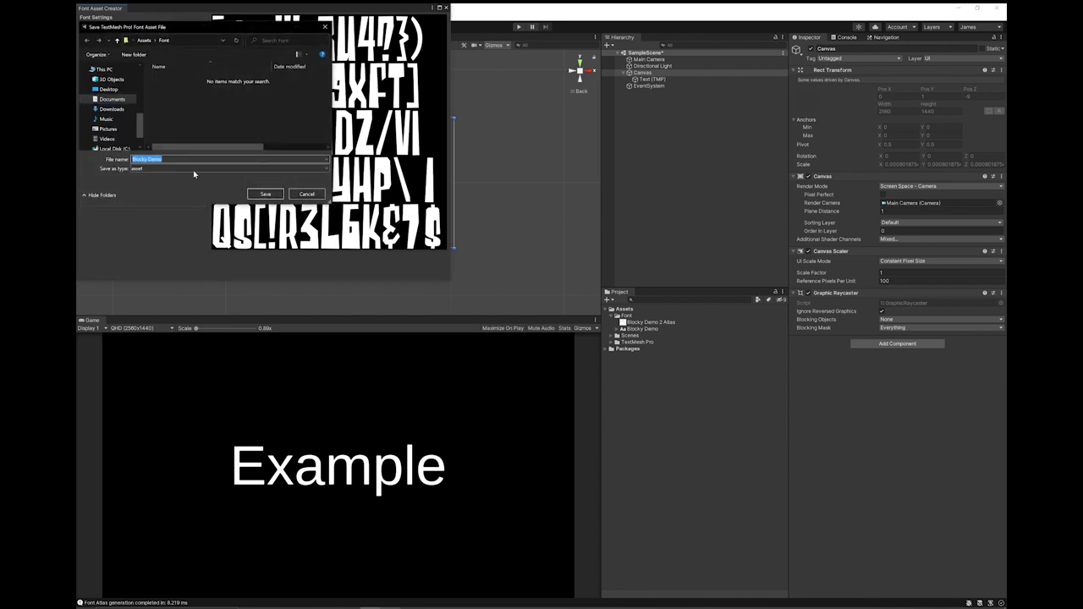
left_click(266, 194)
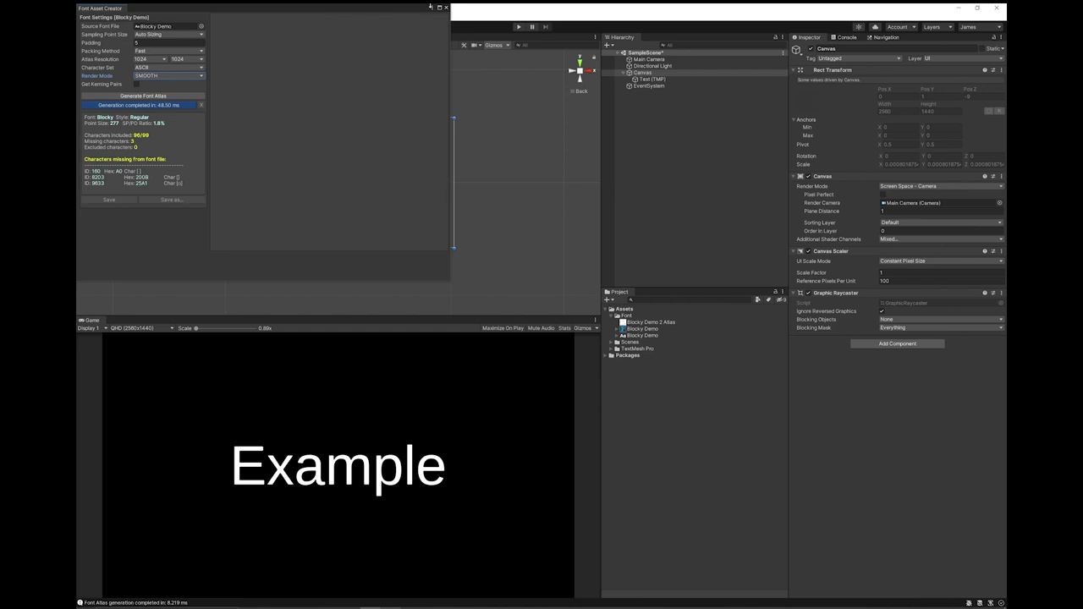
left_click(445, 7)
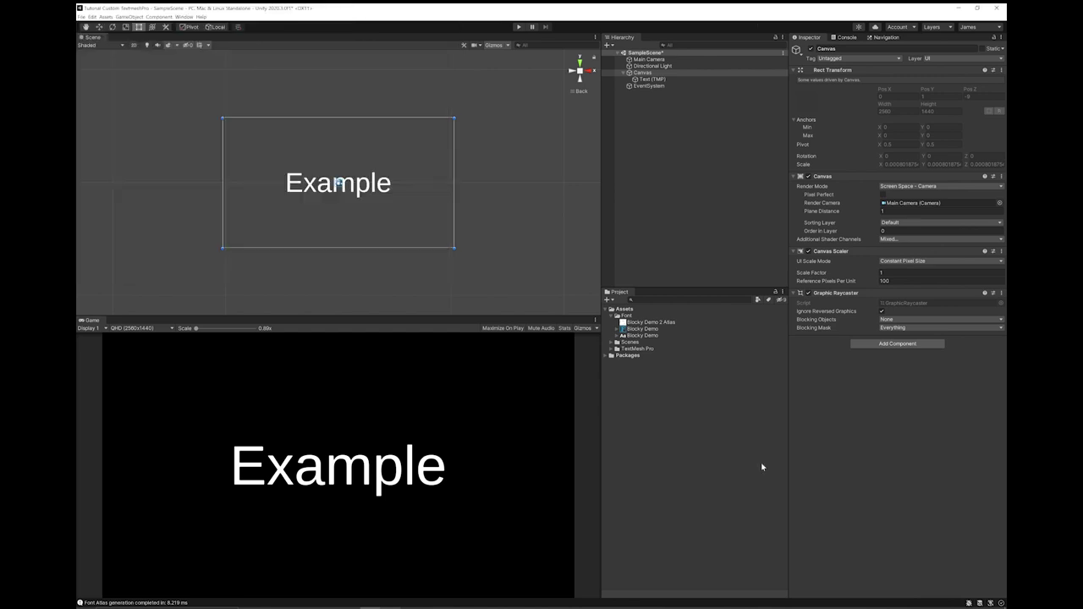
Extract the Blocky Demo font asset's atlas into a separate Blocky Demo Atlas texture
left_click(616, 329)
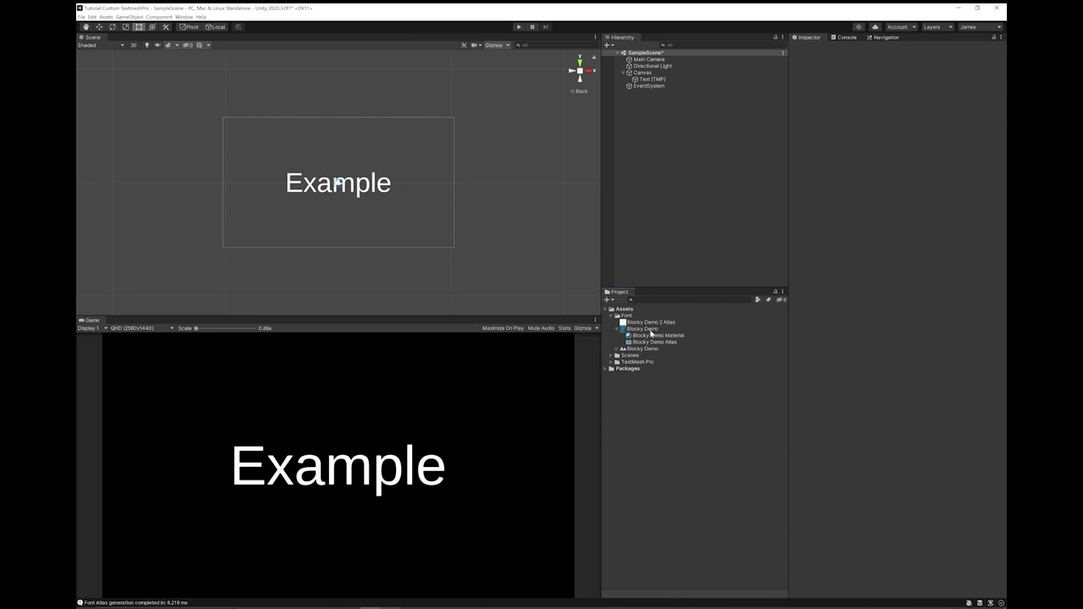
left_click(651, 330)
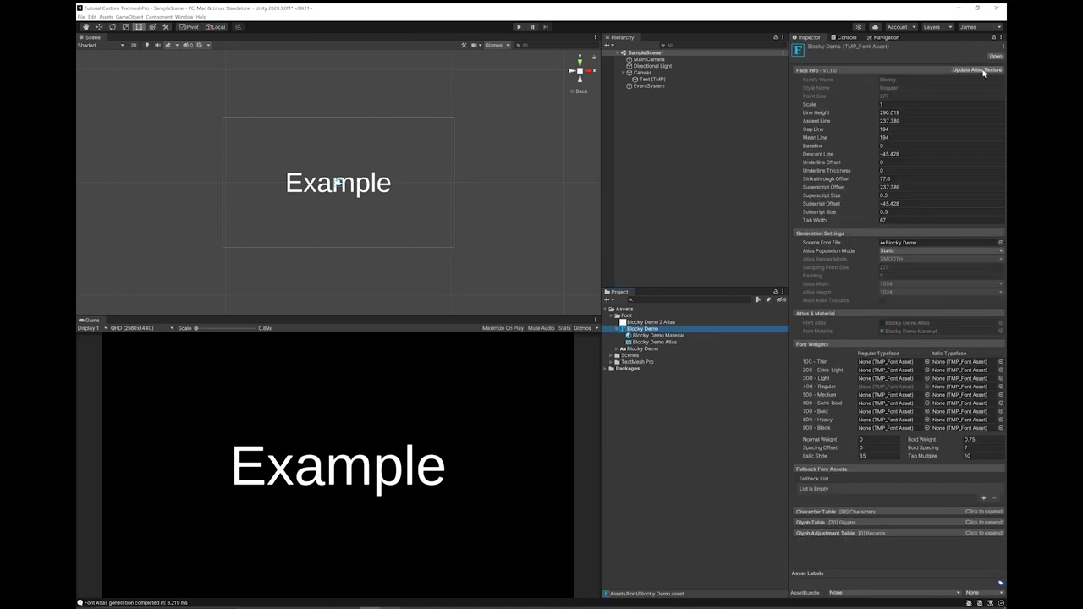
left_click(1003, 48)
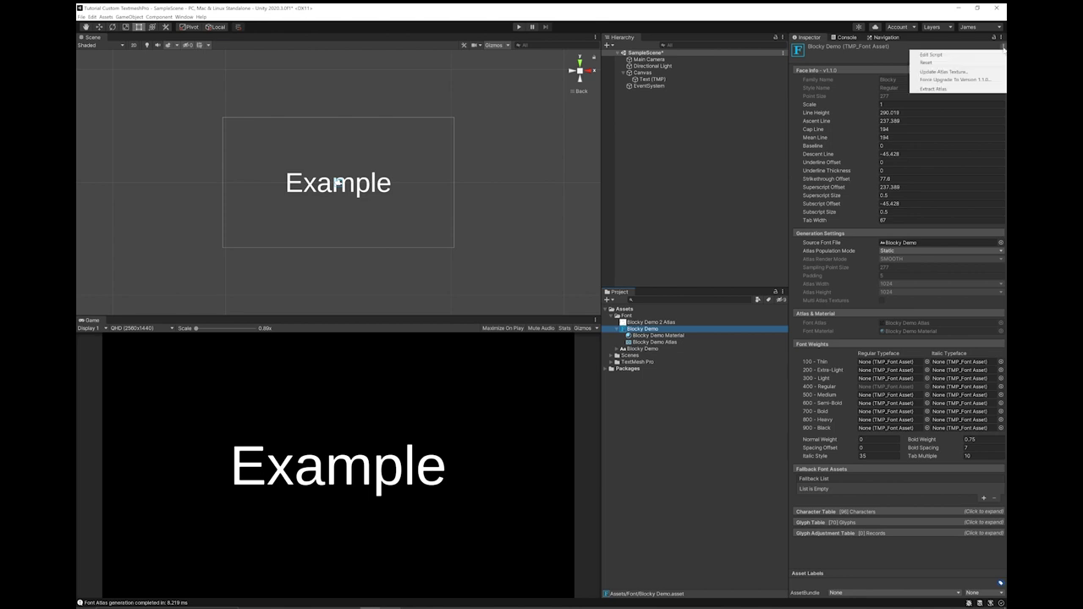
left_click(935, 89)
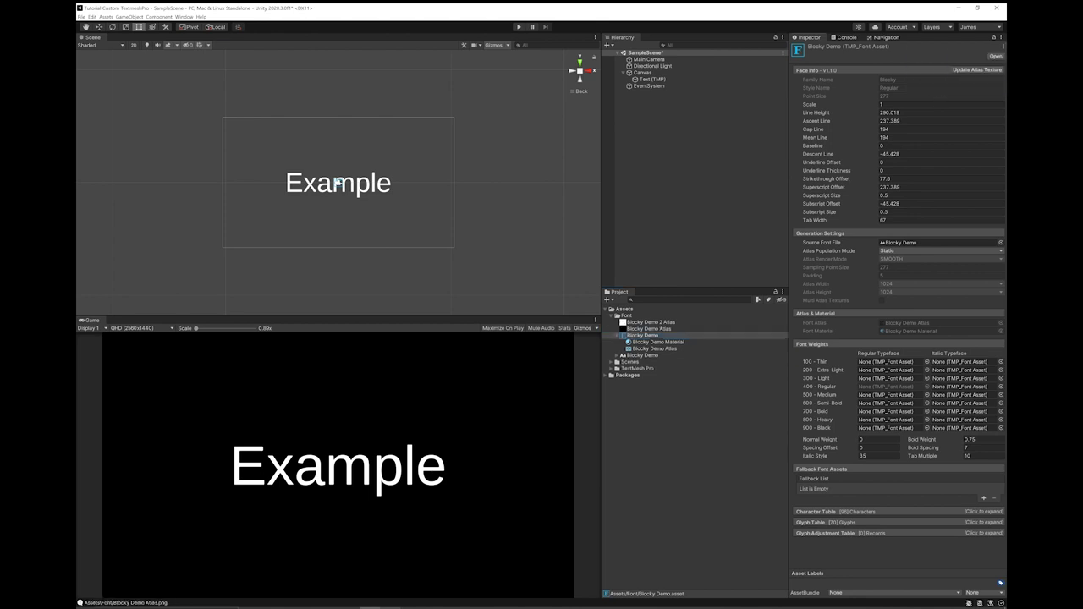
left_click(662, 330)
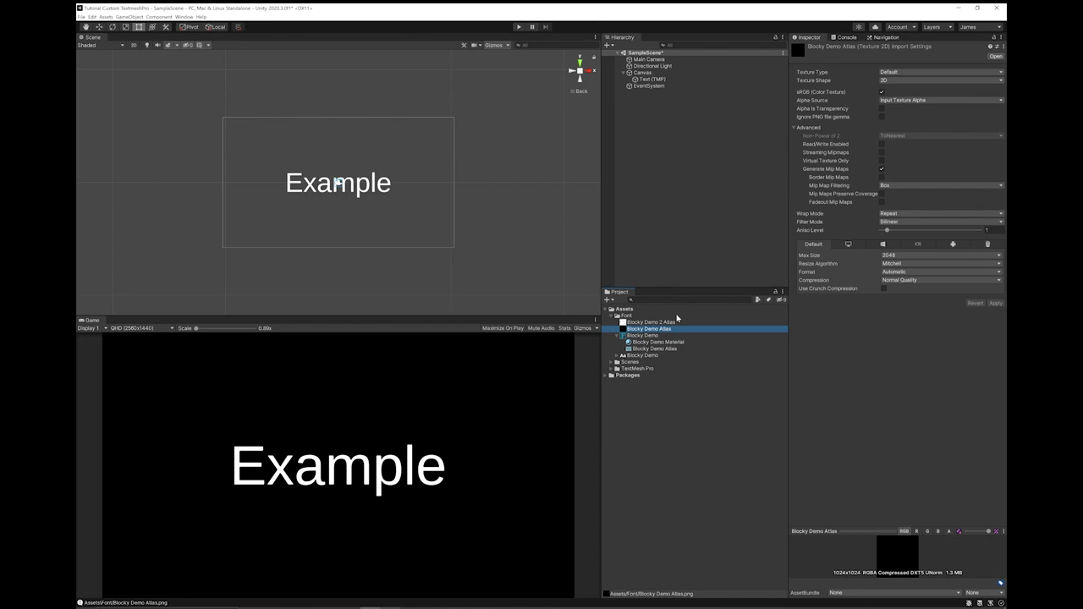
Set Blocky Demo Atlas Texture Type to Sprite (2D and UI), apply, and enlarge its preview
left_click(909, 73)
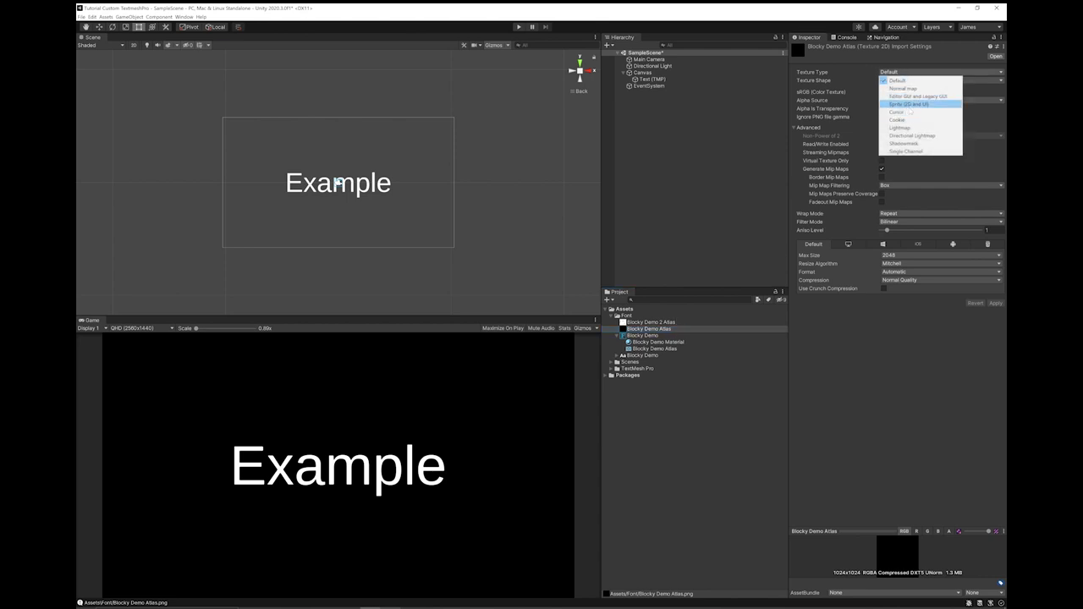
left_click(910, 106)
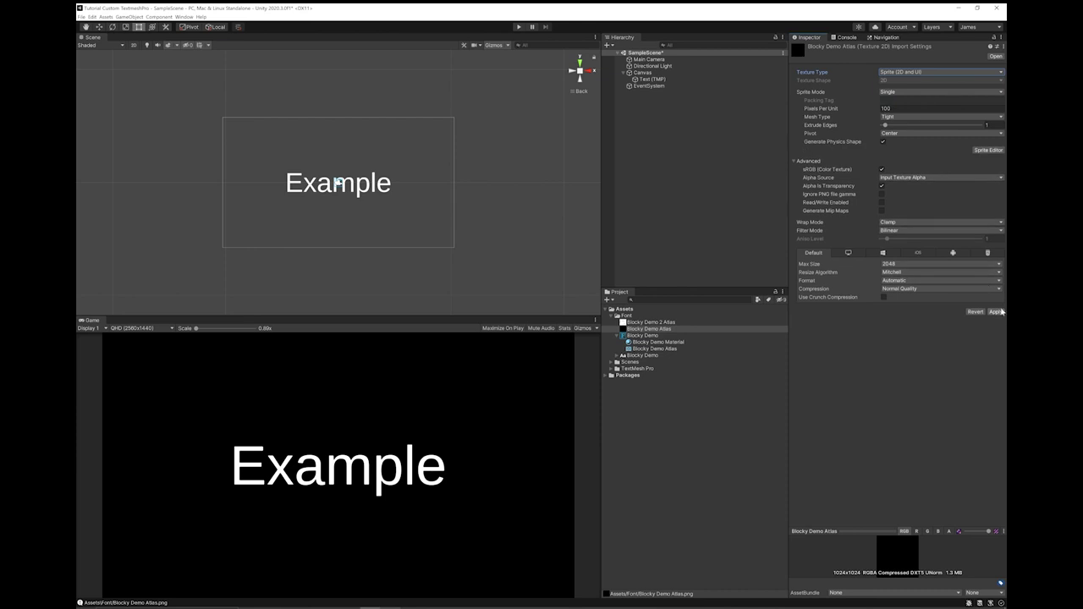
left_click(996, 312)
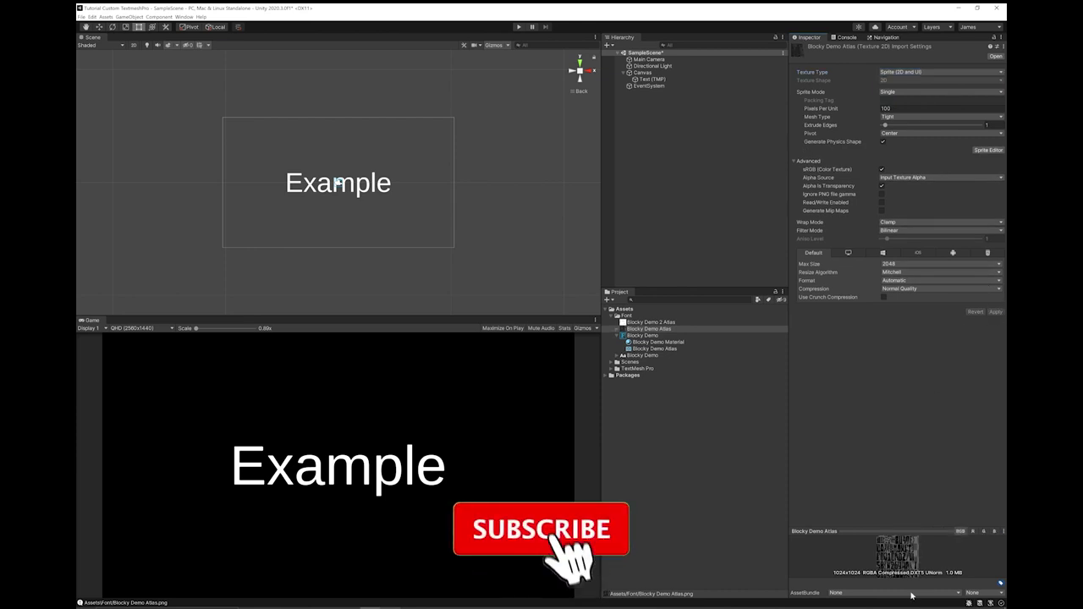
left_click_drag(922, 527, 924, 382)
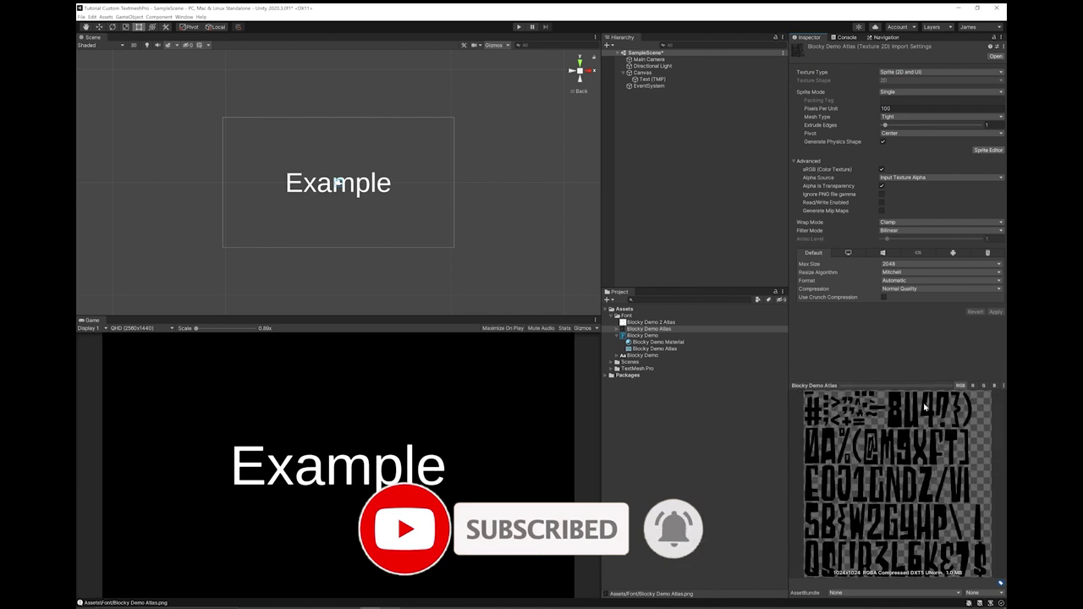
left_click(662, 330)
right_click(663, 331)
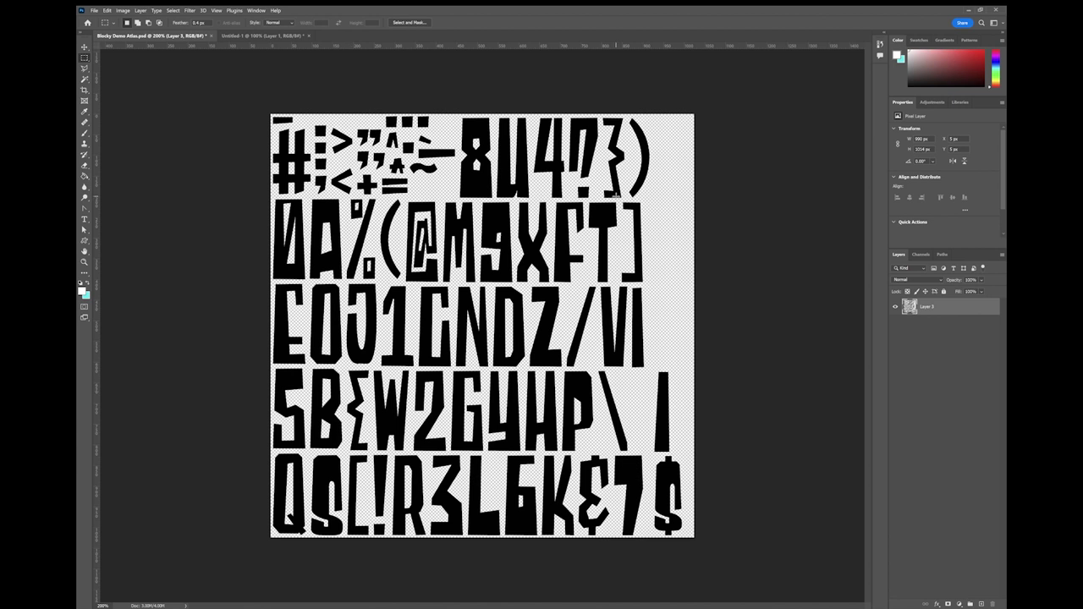
Apply Hue/Saturation with Lightness +100 to turn the atlas glyphs white
left_click(124, 10)
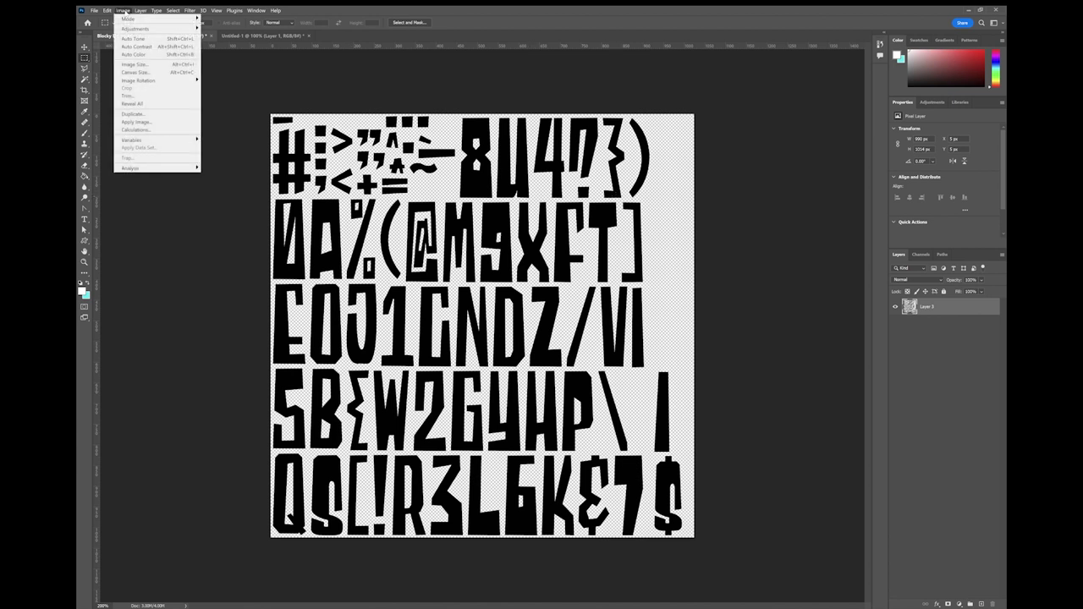
mouse_move(158, 33)
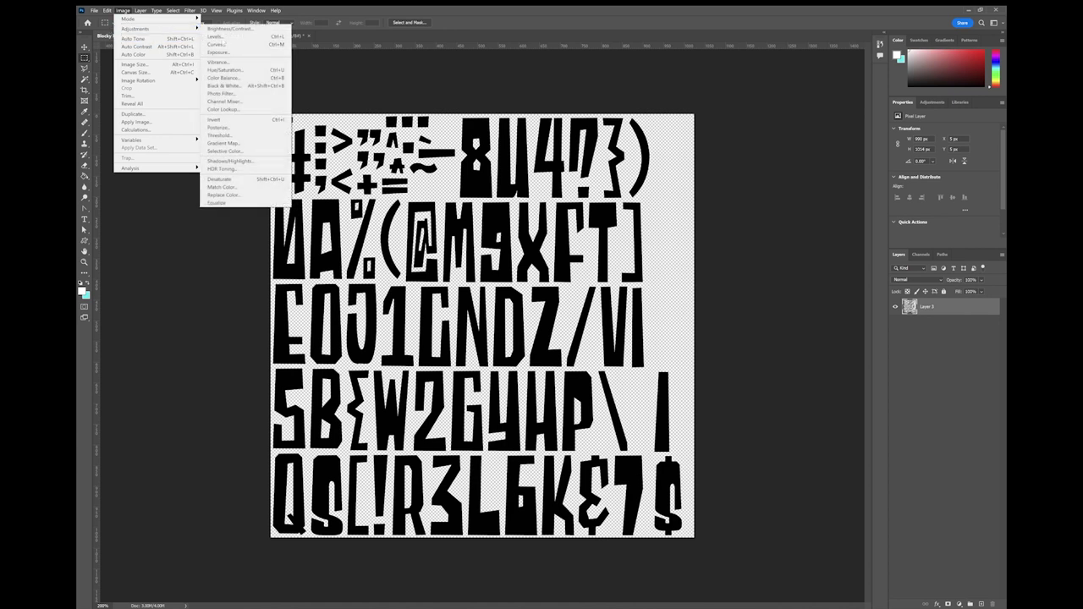
left_click(229, 70)
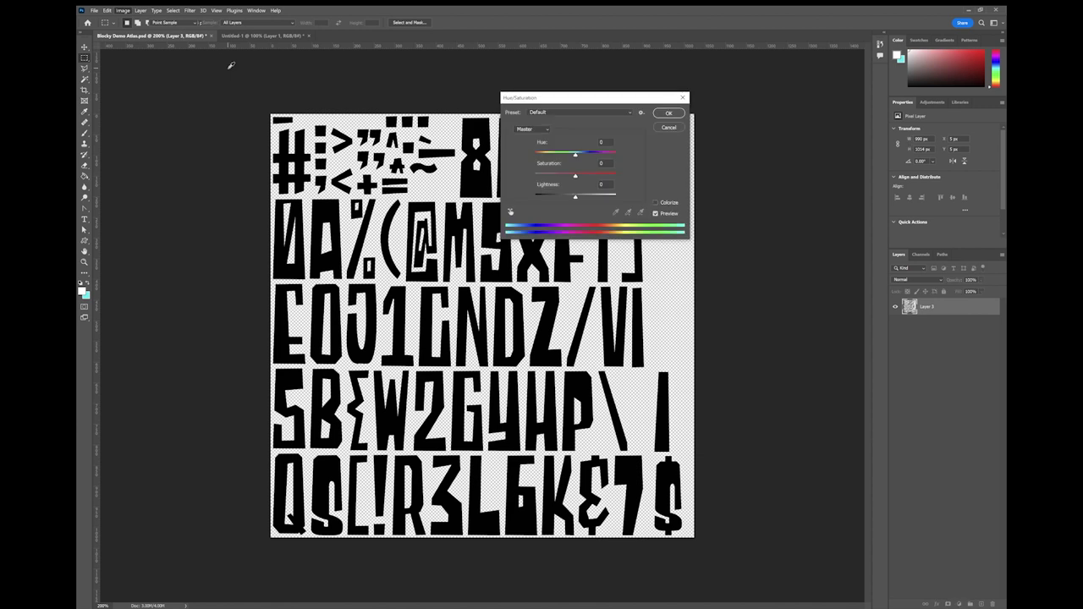
left_click_drag(577, 199, 631, 198)
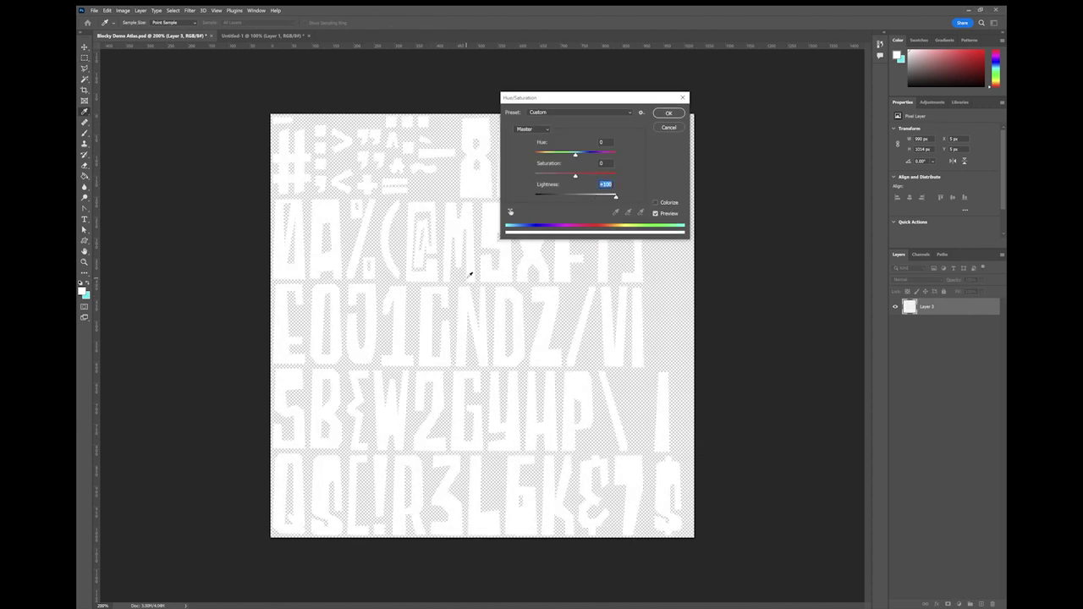
left_click(675, 113)
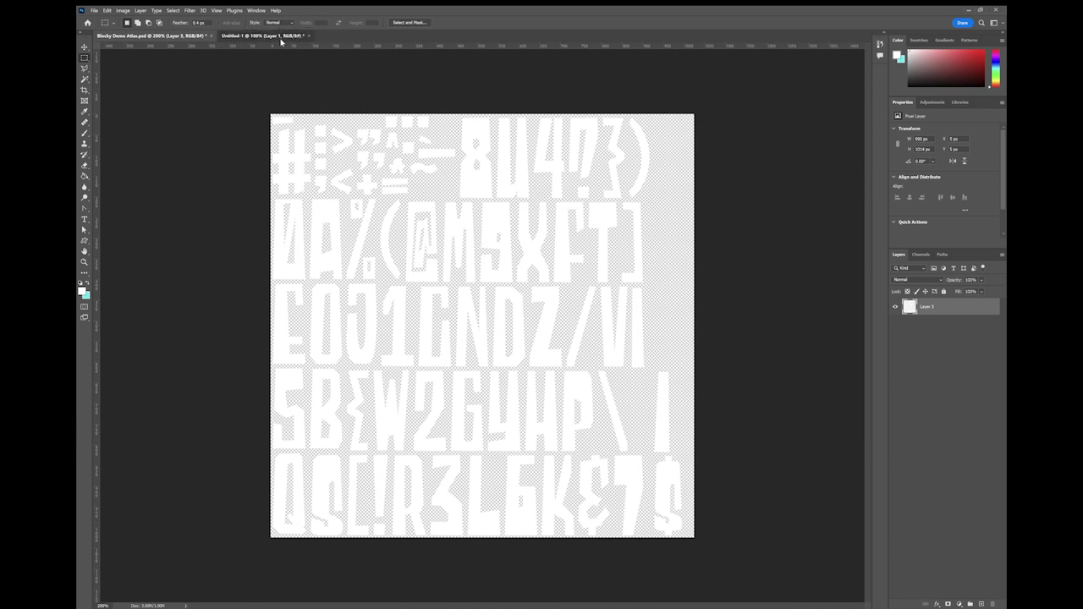
Paste the Untitled-1 cobblestone texture into Blocky Demo Atlas as Layer 4, below Layer 3, shifted right
left_click(281, 37)
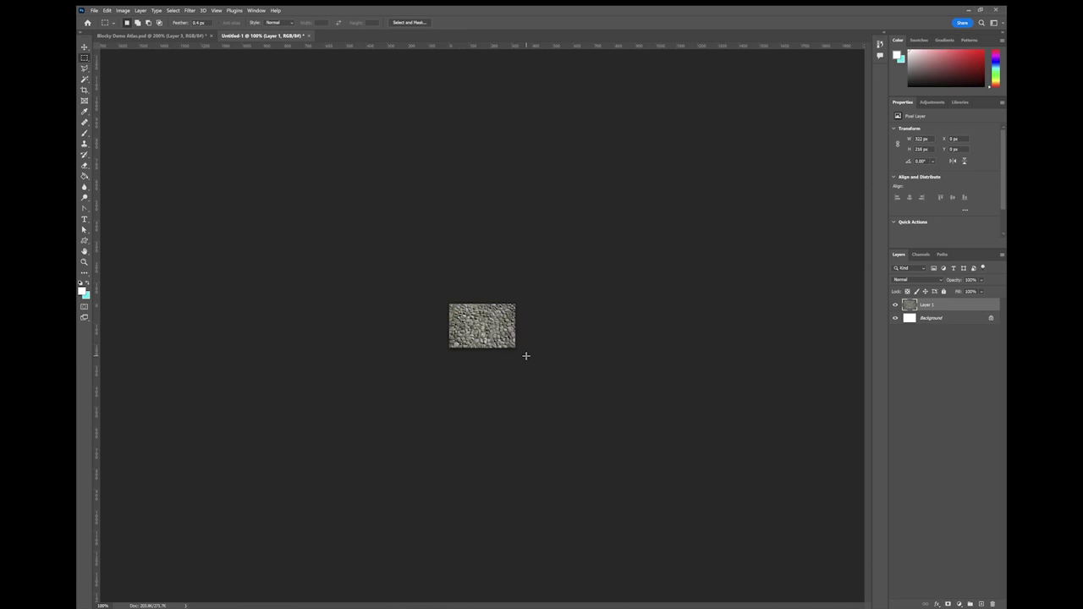
left_click_drag(436, 285, 584, 387)
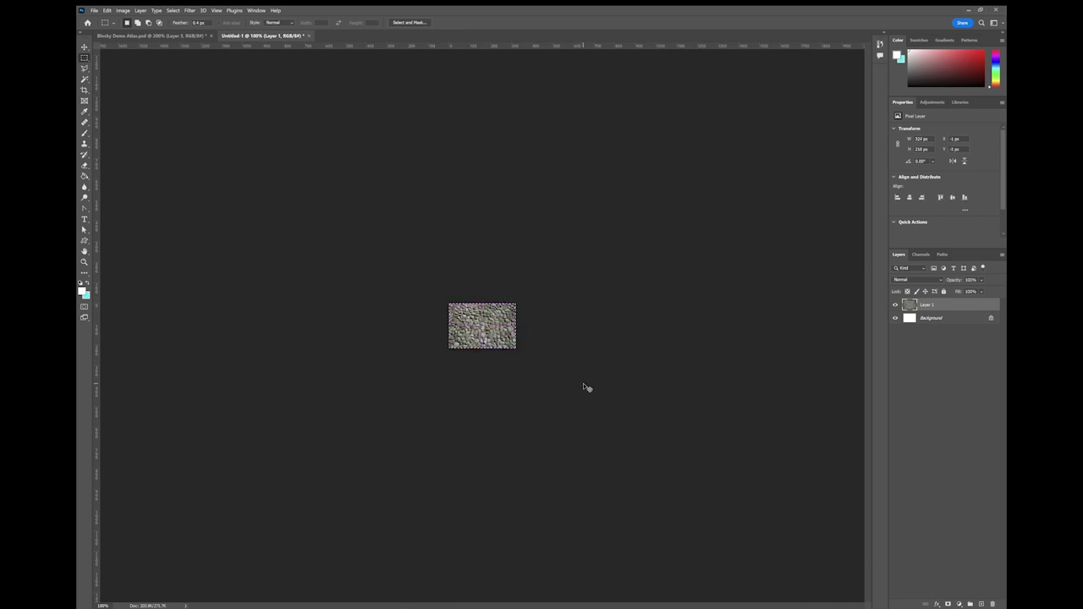
left_click(161, 37)
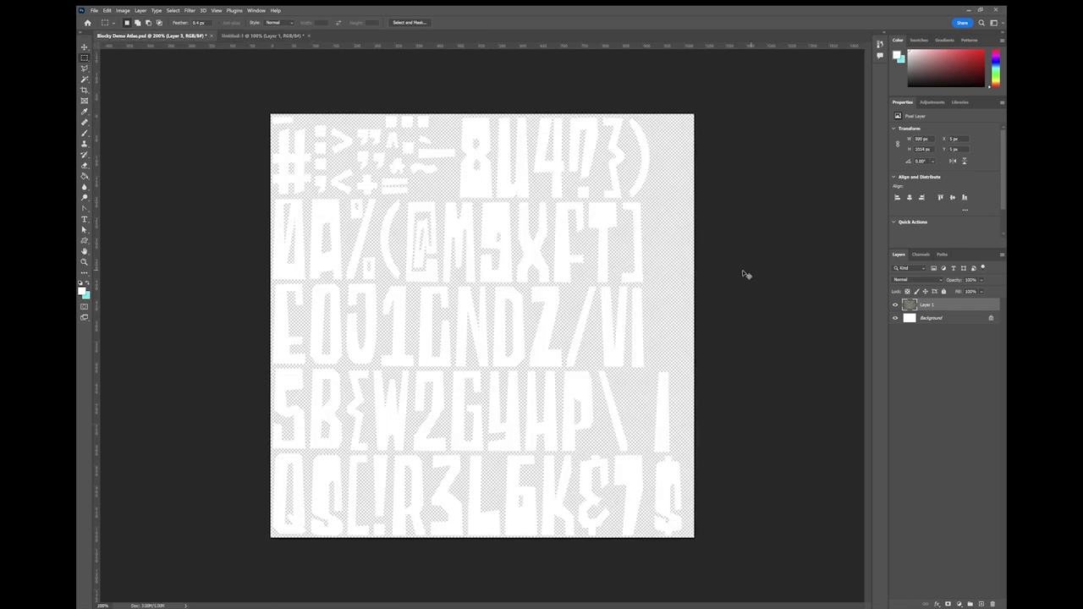
key("ctrl+v")
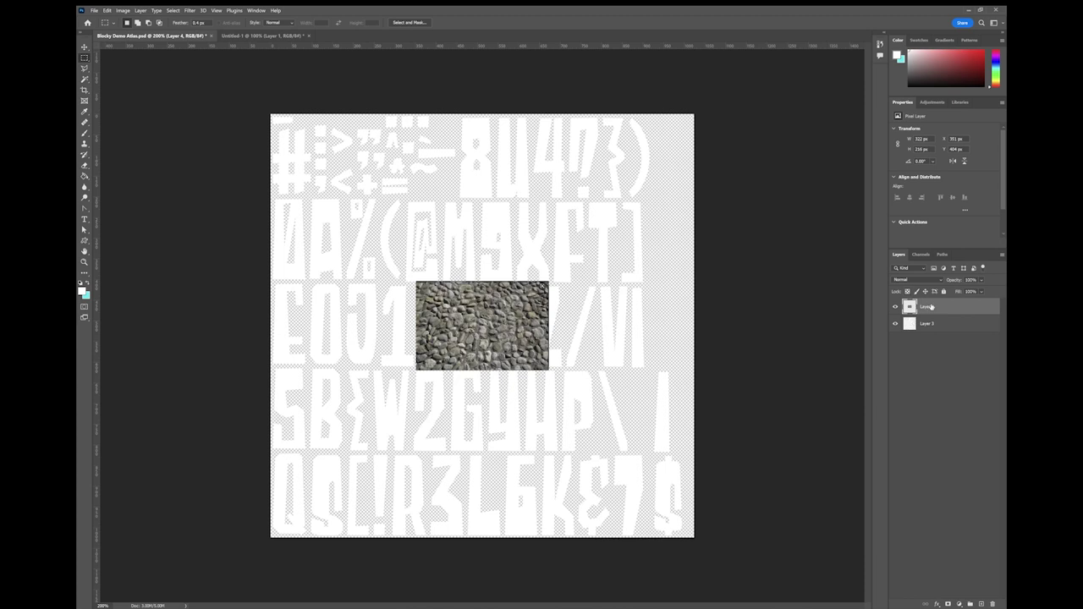
left_click_drag(930, 307, 906, 332)
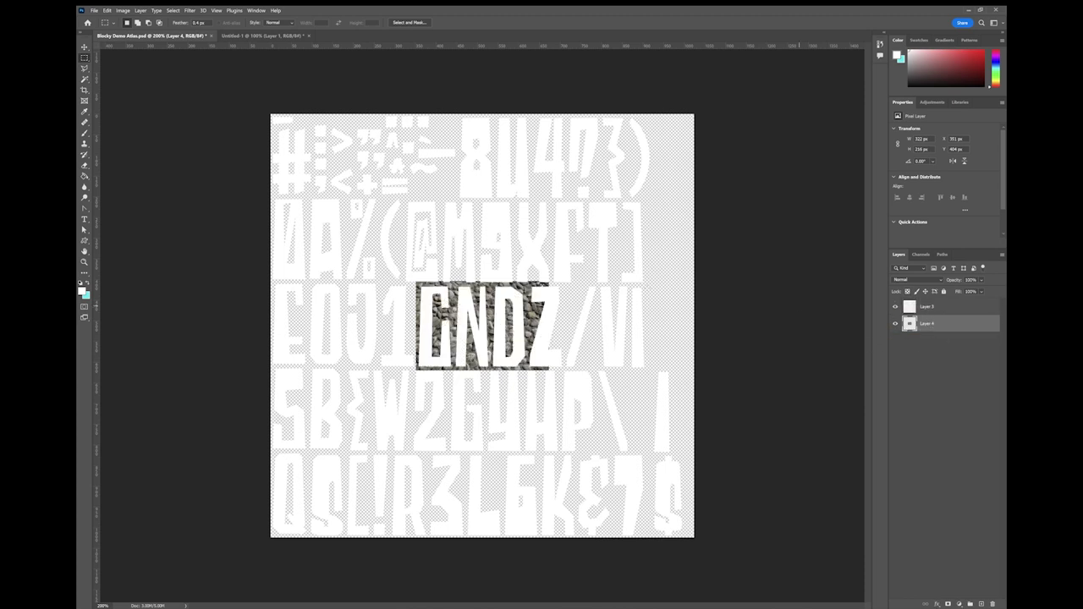
left_click(84, 47)
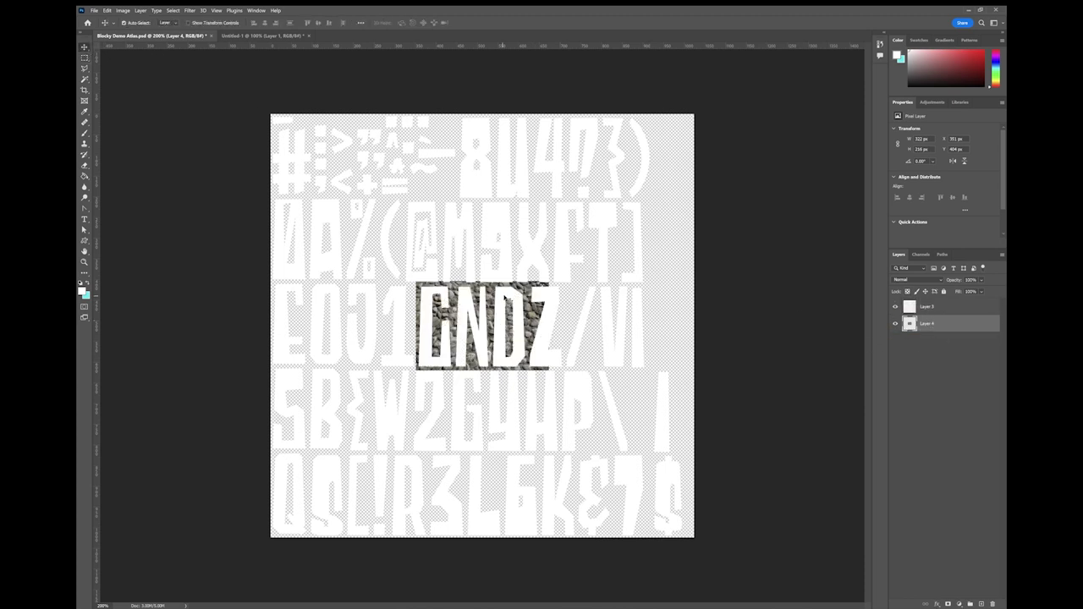
left_click_drag(527, 315, 606, 295)
Lower Layer 3's glyph fill to 32% and move the Layer 4 cobblestone behind the Z
left_click(948, 307)
left_click(982, 291)
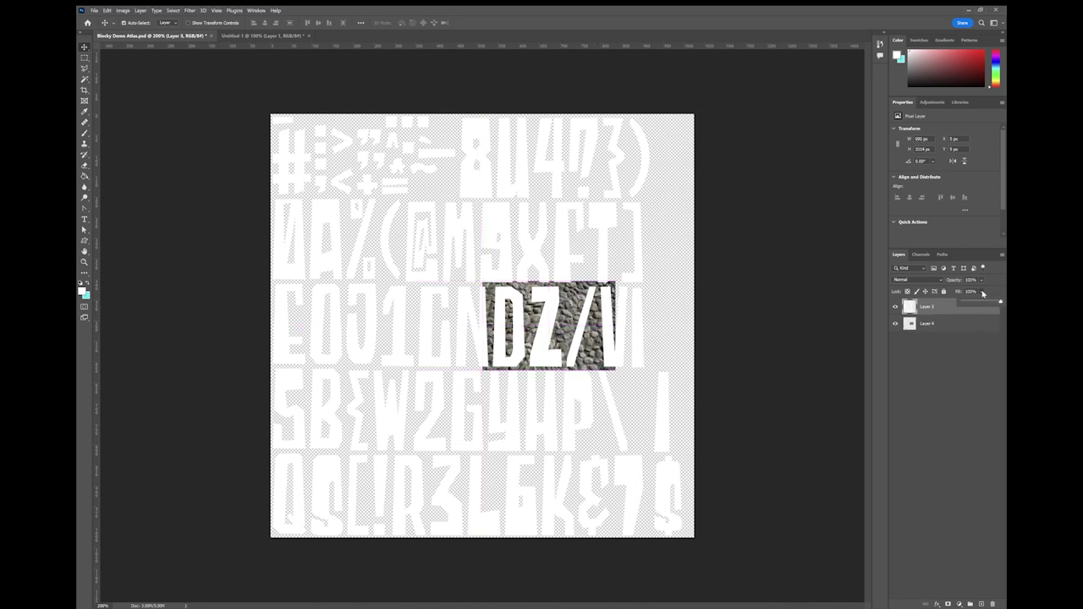
left_click(975, 303)
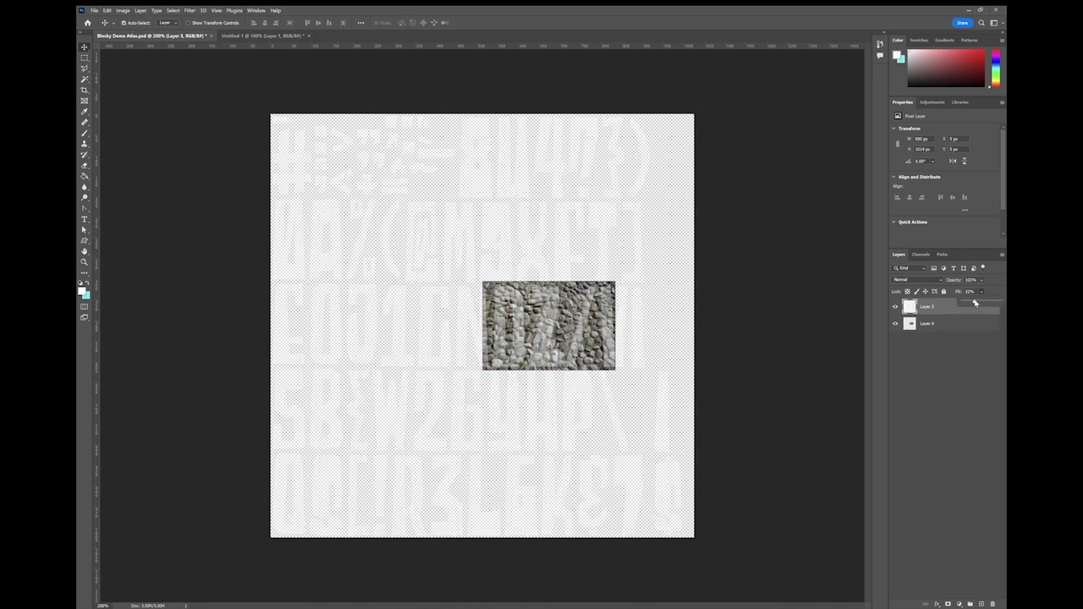
left_click_drag(974, 303, 983, 302)
left_click(927, 325)
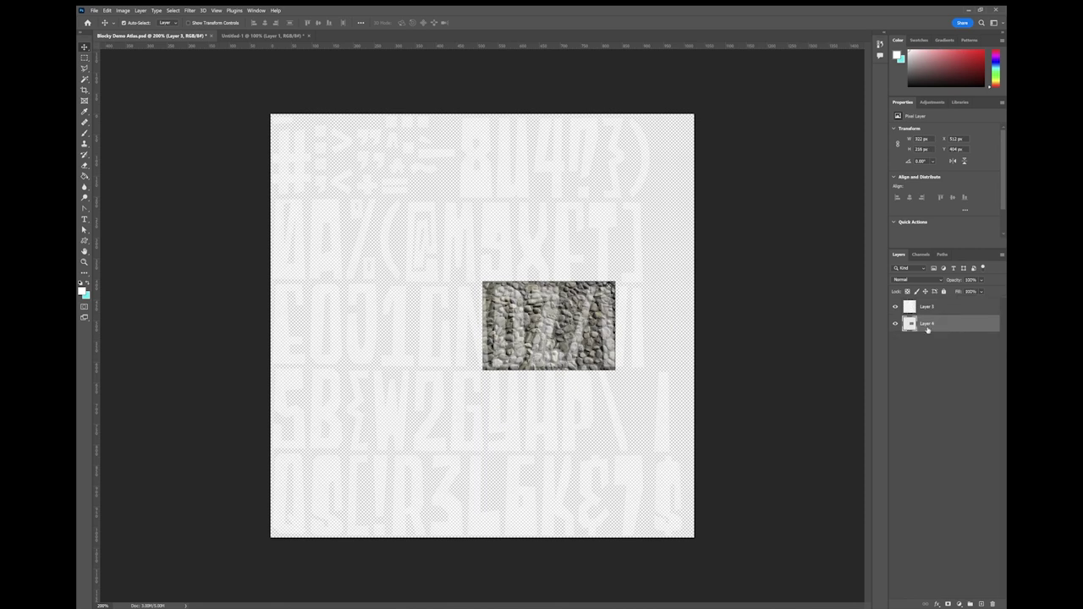
left_click_drag(578, 304, 594, 309)
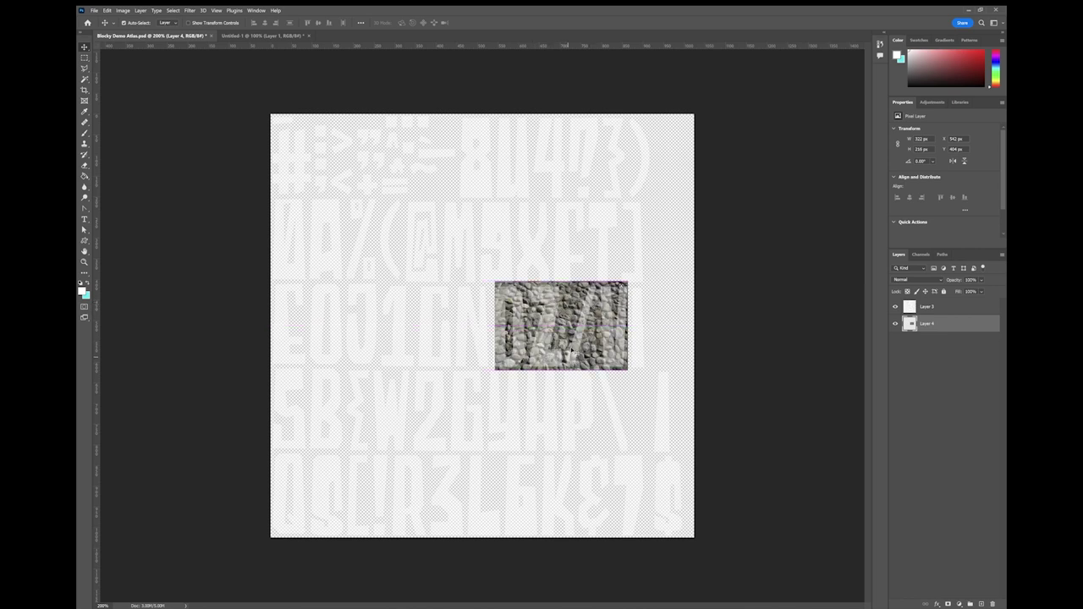
Delete the cobblestone on both sides of the Z, leaving a 92 px-wide strip behind it
left_click(84, 57)
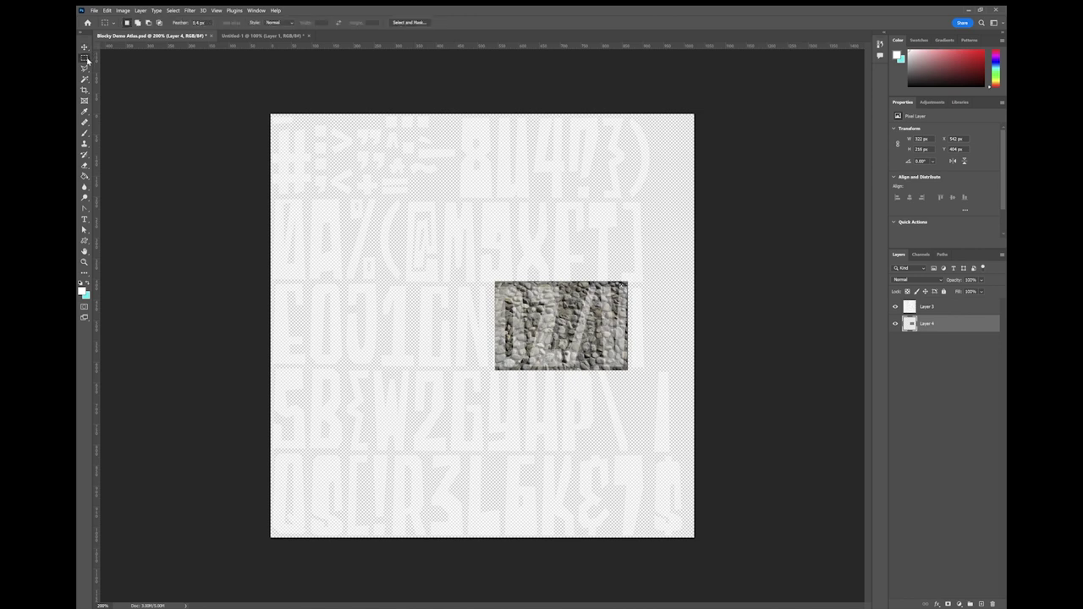
left_click_drag(477, 269, 528, 391)
key("Delete")
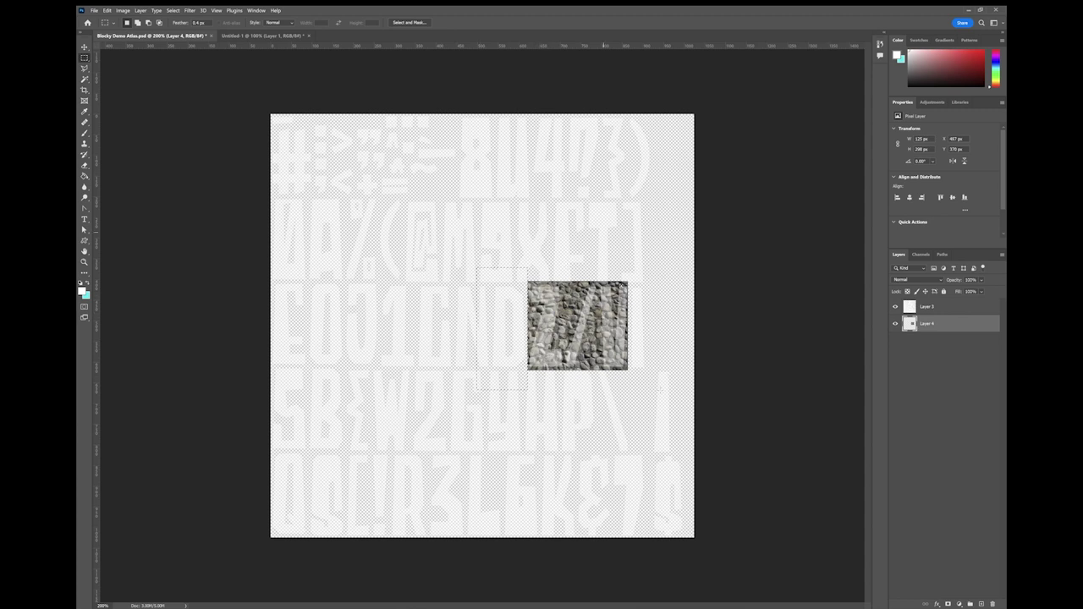
left_click_drag(641, 377, 565, 277)
key("Delete")
key("ctrl+d")
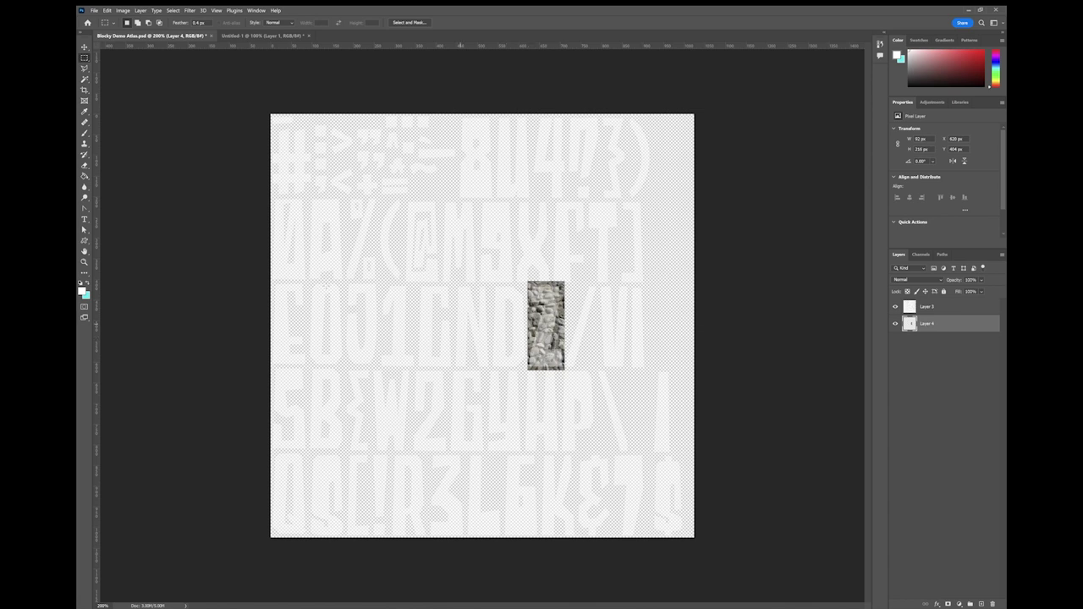
left_click(84, 261)
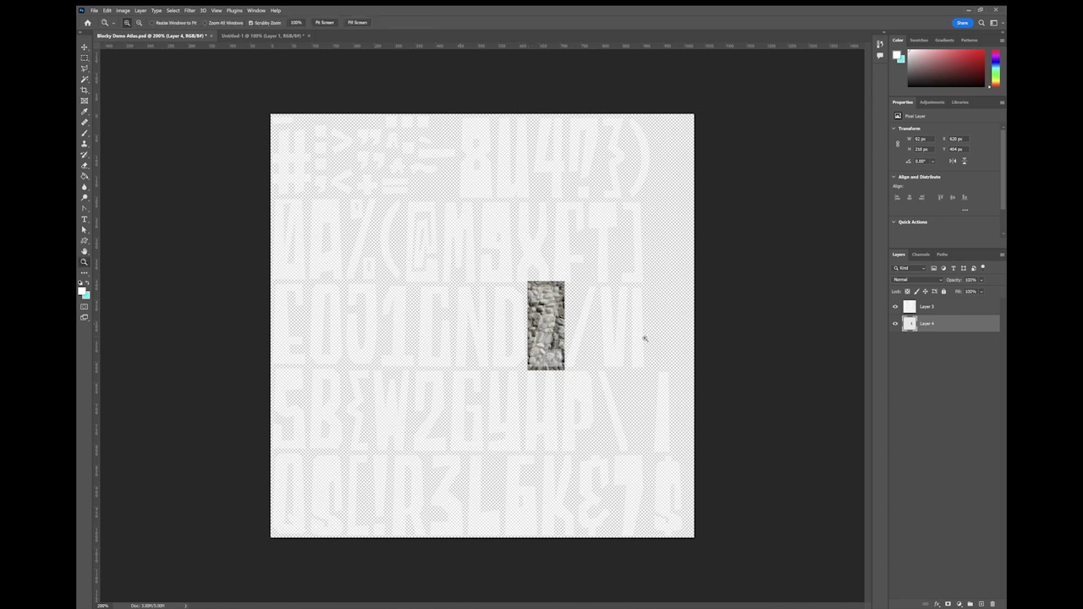
left_click(573, 341)
left_click_drag(573, 341, 571, 328)
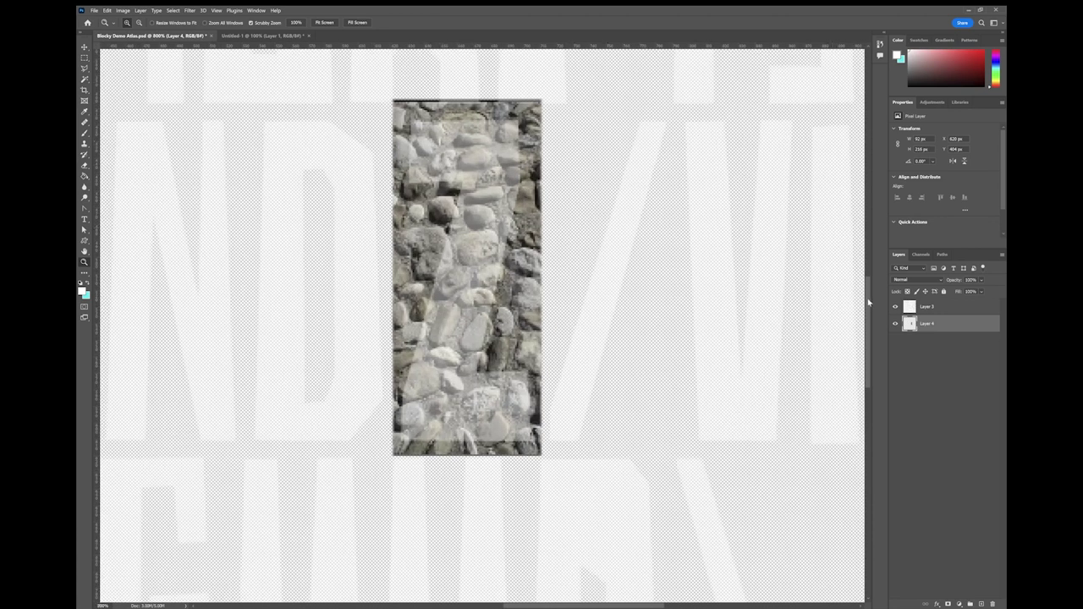
Erase a soft outline tracing the Z shape into the cobblestone strip
scroll(868, 301, "up", 1)
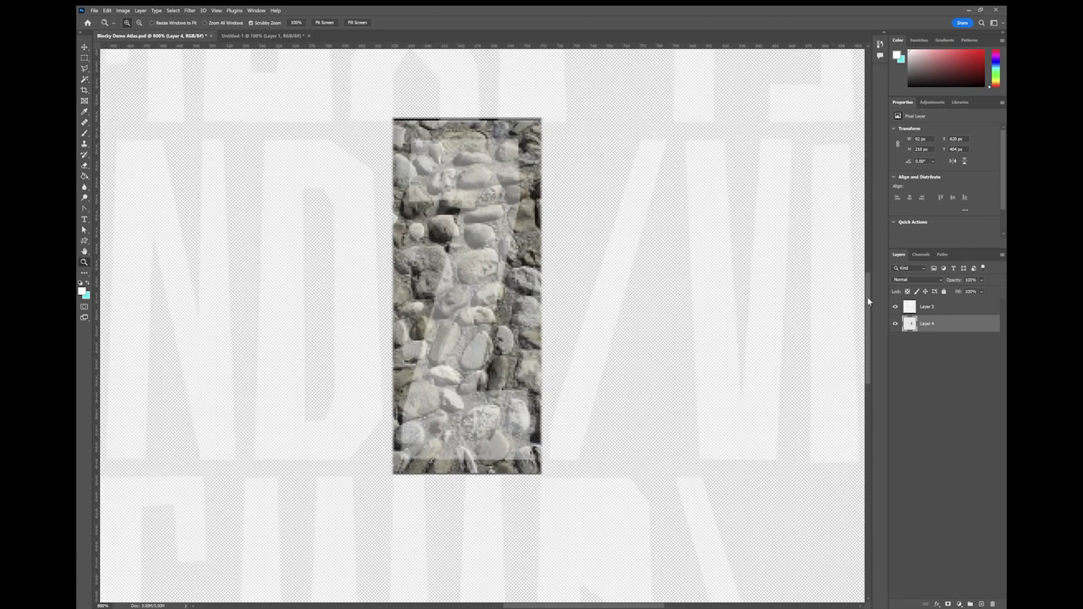
left_click(84, 167)
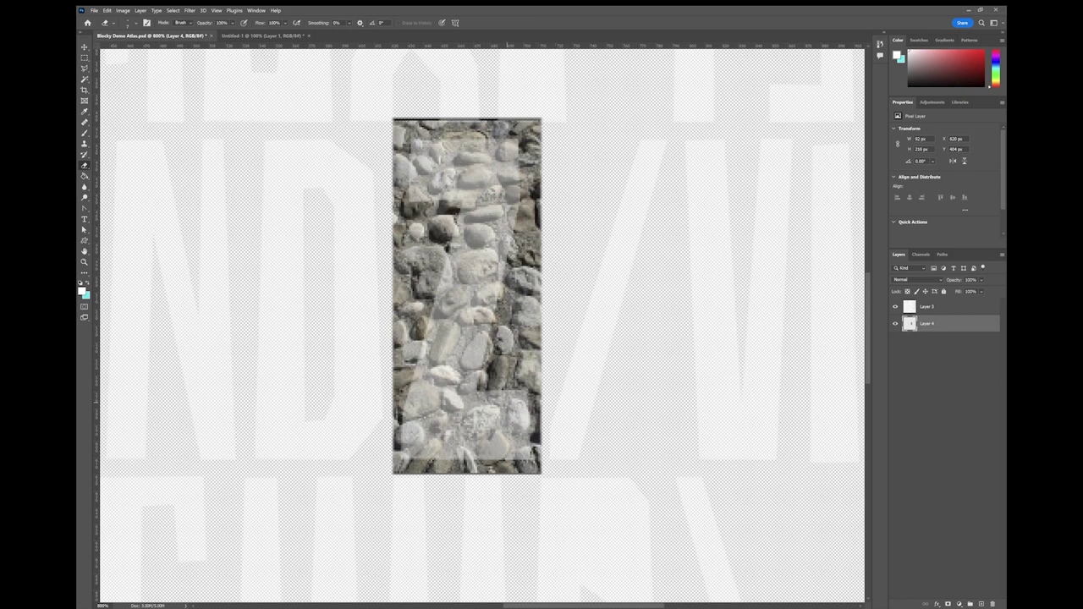
mouse_move(543, 401)
left_mouse_down()
mouse_move(499, 338)
mouse_move(505, 247)
mouse_move(533, 187)
mouse_move(495, 132)
mouse_move(416, 154)
mouse_move(407, 192)
mouse_move(448, 249)
mouse_move(423, 368)
mouse_move(398, 404)
mouse_move(398, 450)
mouse_move(457, 467)
mouse_move(514, 464)
mouse_move(531, 403)
left_mouse_up()
Lasso and delete the excess stone texture at the Z's top-left and top-right
key("l")
mouse_move(426, 146)
left_mouse_down()
mouse_move(407, 168)
mouse_move(324, 56)
left_mouse_up()
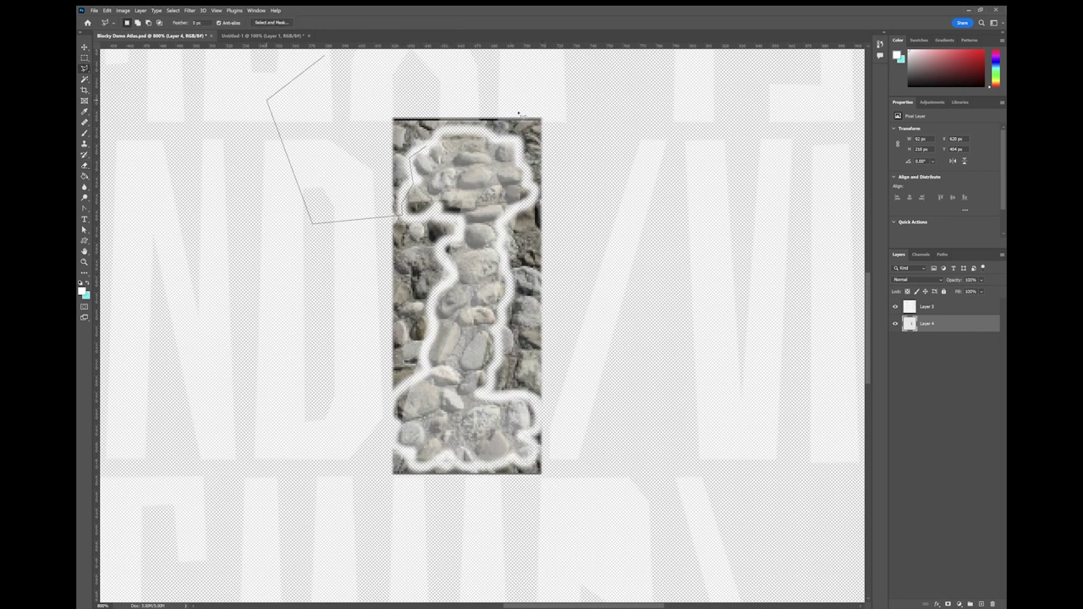
left_click_drag(519, 112, 426, 148)
key("Delete")
mouse_move(588, 115)
left_mouse_down()
mouse_move(472, 110)
mouse_move(521, 161)
mouse_move(533, 193)
mouse_move(589, 121)
left_mouse_up()
key("Delete")
Lasso and delete the remaining excess texture along the right, bottom-right and left sides
mouse_move(536, 193)
left_mouse_down()
mouse_move(501, 225)
mouse_move(506, 397)
mouse_move(536, 193)
left_mouse_up()
key("Delete")
mouse_move(575, 403)
left_mouse_down()
mouse_move(470, 467)
mouse_move(391, 440)
left_mouse_up()
key("Delete")
mouse_move(358, 200)
left_mouse_down()
mouse_move(433, 224)
mouse_move(438, 292)
mouse_move(414, 372)
mouse_move(391, 390)
left_mouse_up()
key("Delete")
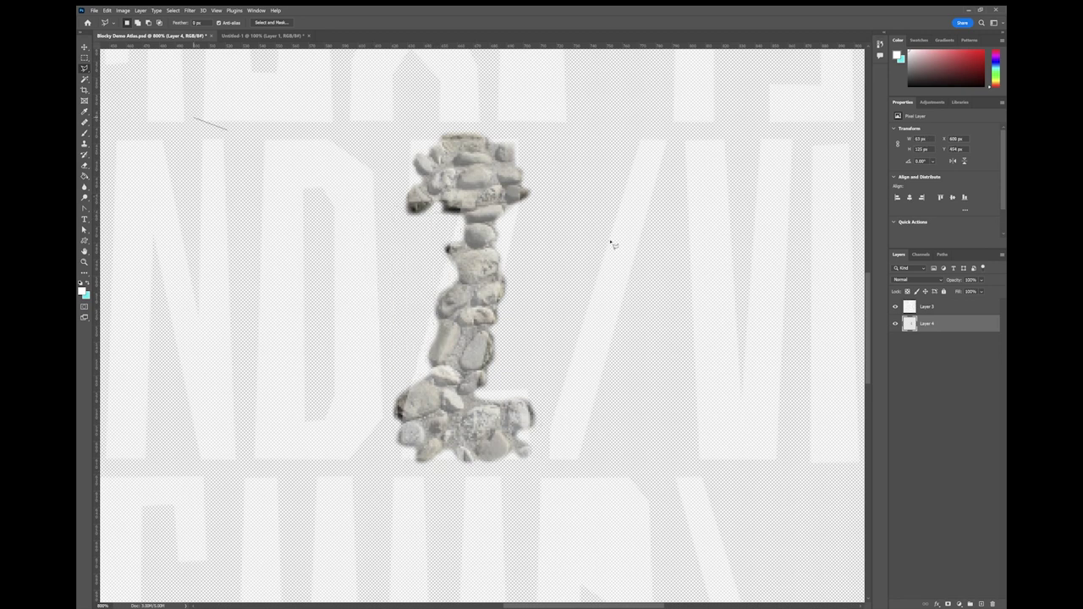
key("m")
scroll(612, 244, "right", 2)
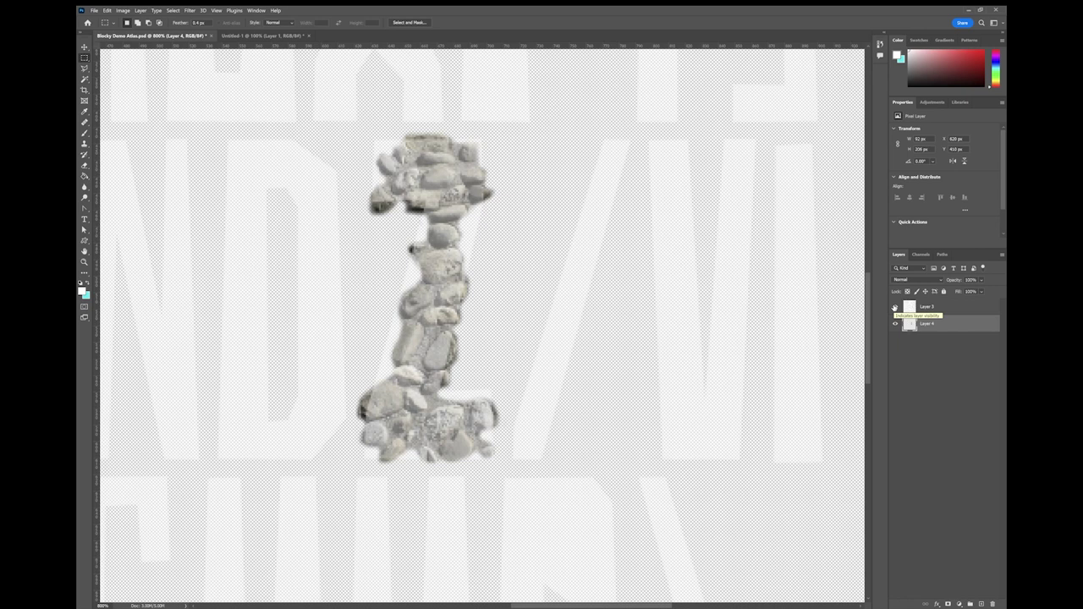
Hide the white glyph layer and burn-darken the stones in the Z's upper stroke
left_click(895, 307)
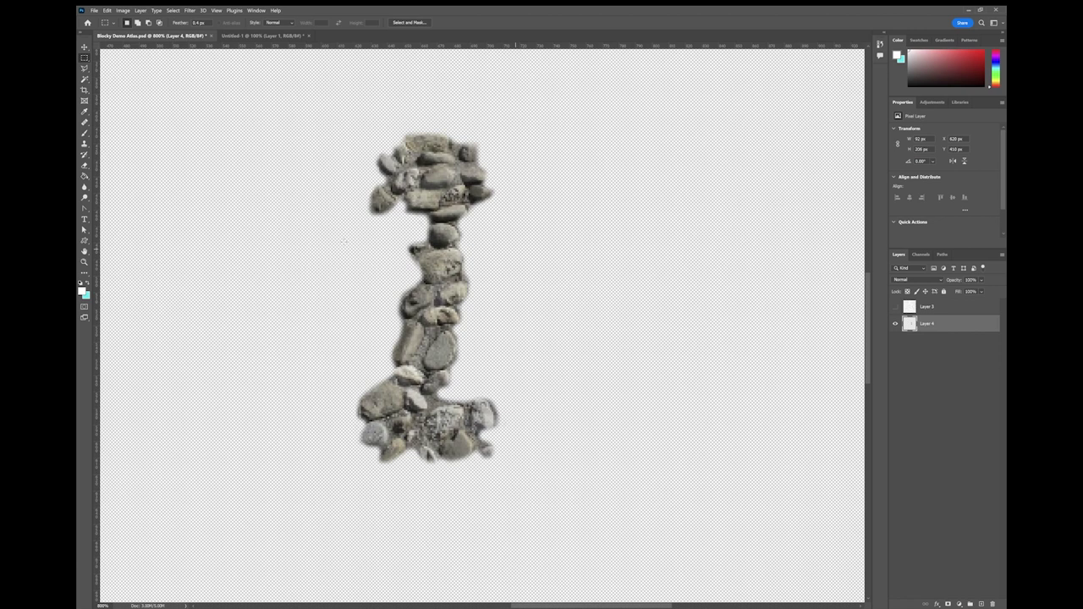
left_click(83, 197)
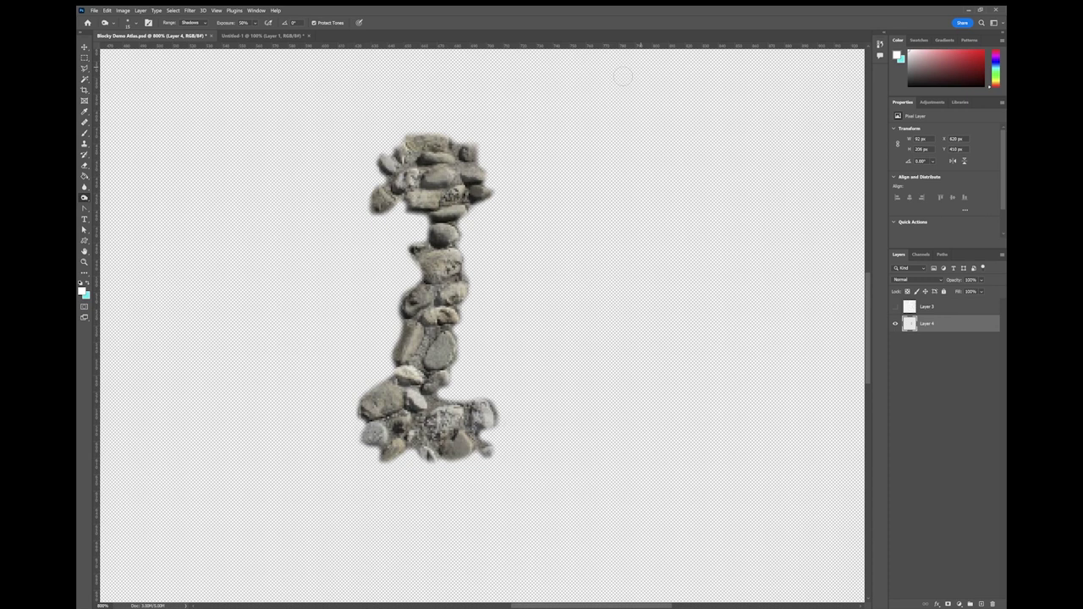
mouse_move(372, 159)
left_mouse_down()
mouse_move(406, 202)
mouse_move(435, 216)
mouse_move(431, 321)
mouse_move(411, 355)
mouse_move(431, 372)
mouse_move(372, 419)
mouse_move(448, 453)
mouse_move(487, 427)
mouse_move(414, 414)
left_mouse_up()
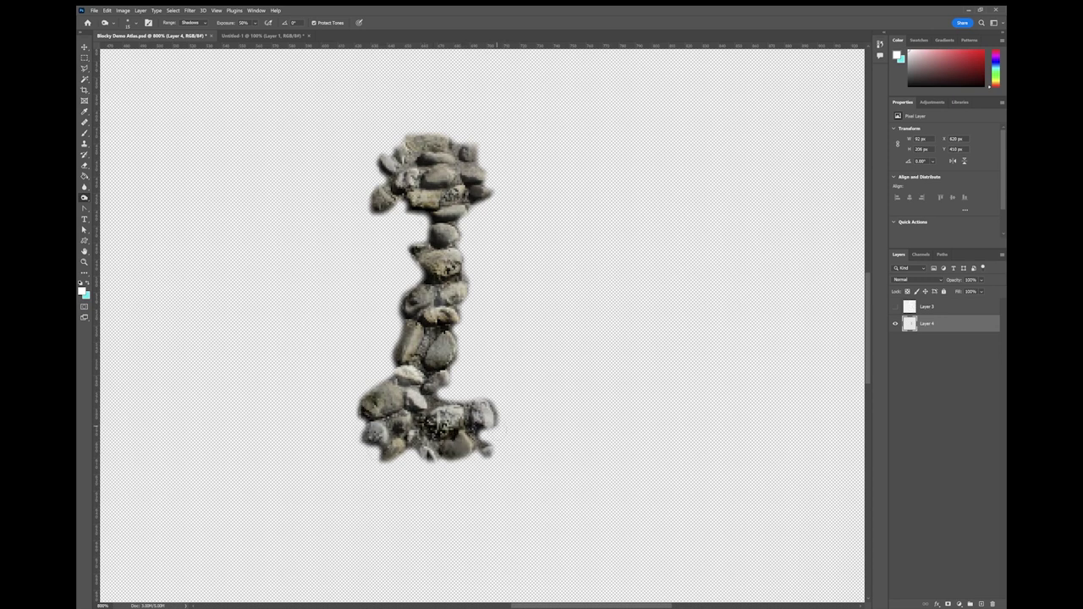
Brighten the upper stones of the Z with the Dodge tool in the Highlights range
key("e")
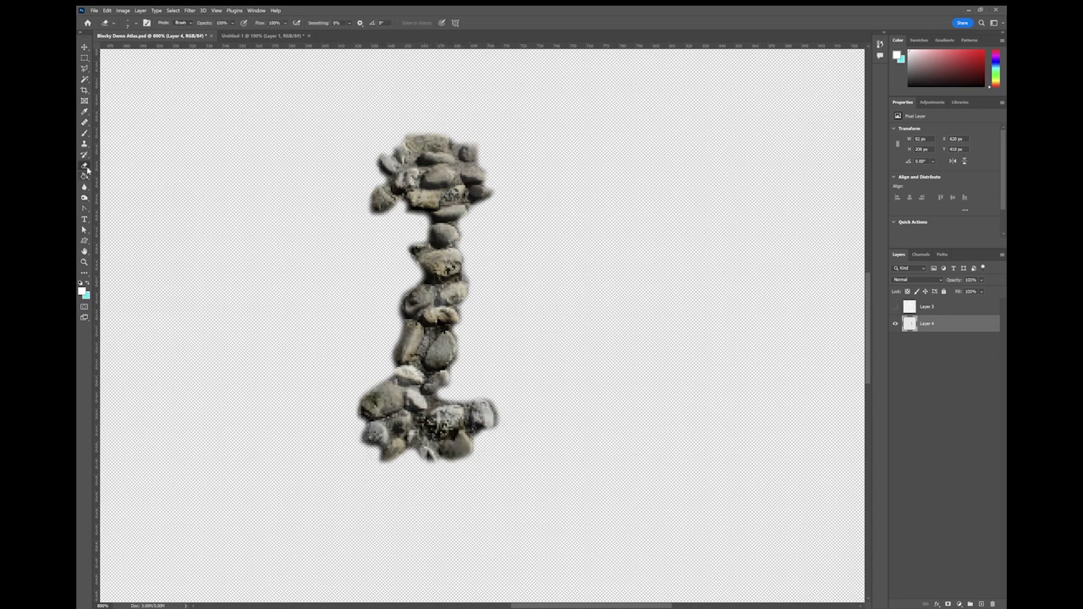
left_click_drag(84, 197, 100, 203)
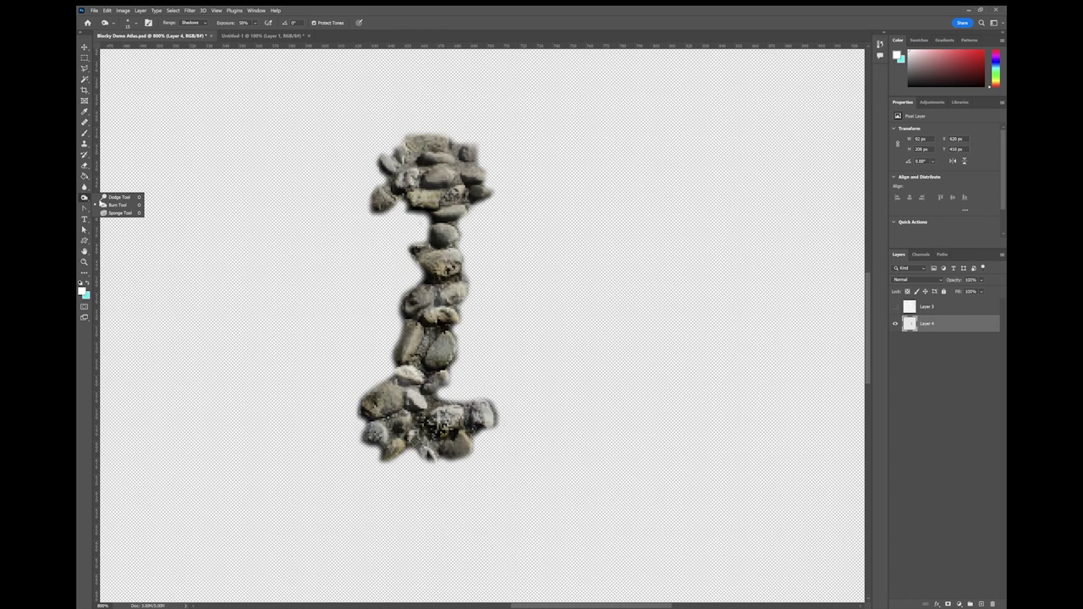
left_click(115, 197)
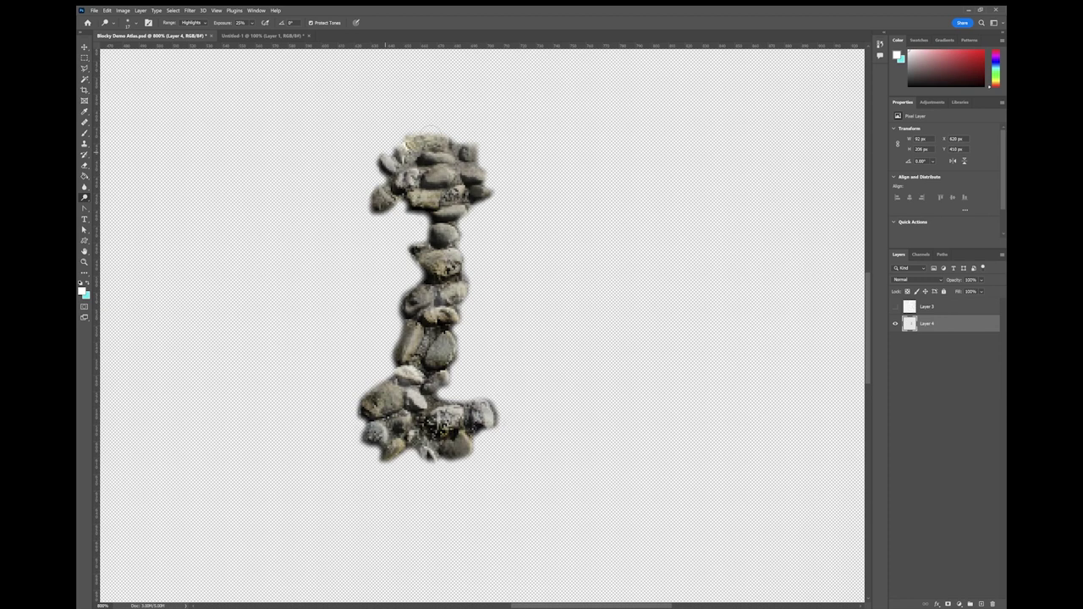
left_click_drag(428, 138, 440, 184)
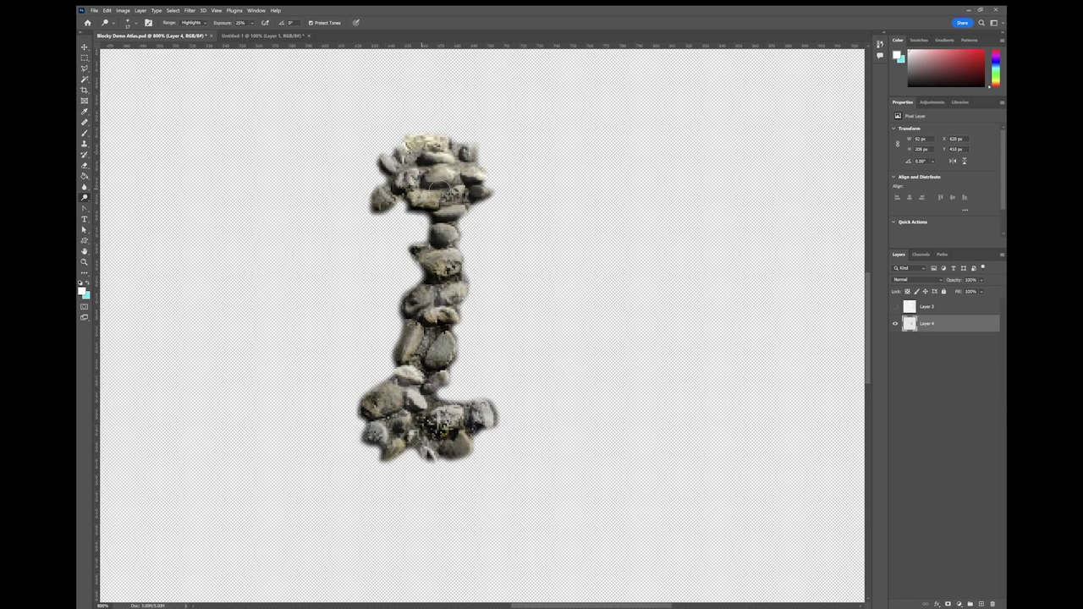
mouse_move(440, 186)
left_mouse_down()
mouse_move(450, 231)
mouse_move(430, 330)
mouse_move(437, 368)
mouse_move(391, 428)
left_mouse_up()
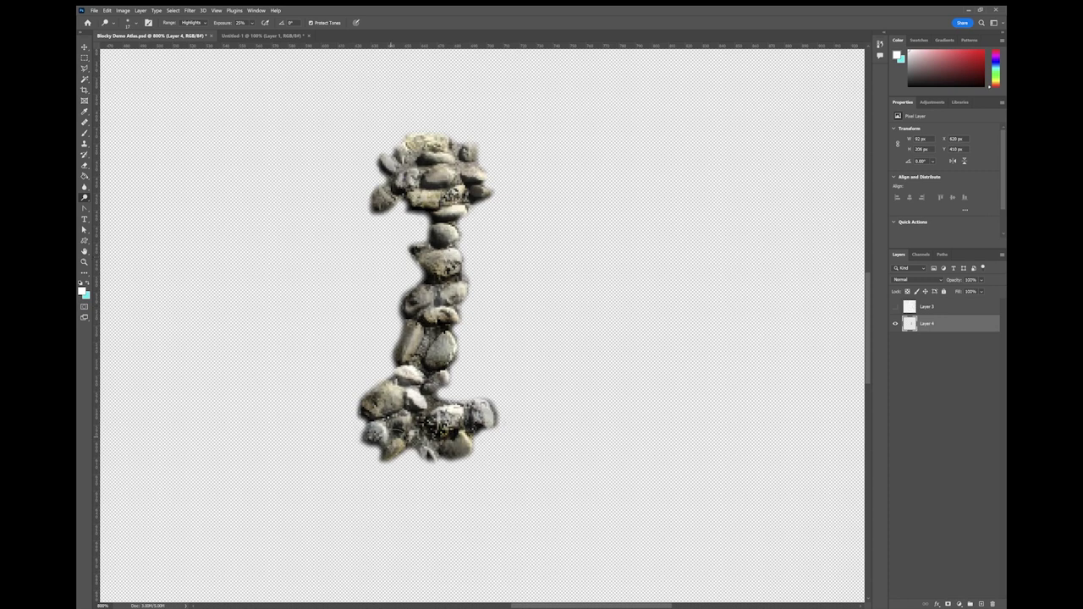
key("z")
right_click(474, 265)
left_click(489, 269)
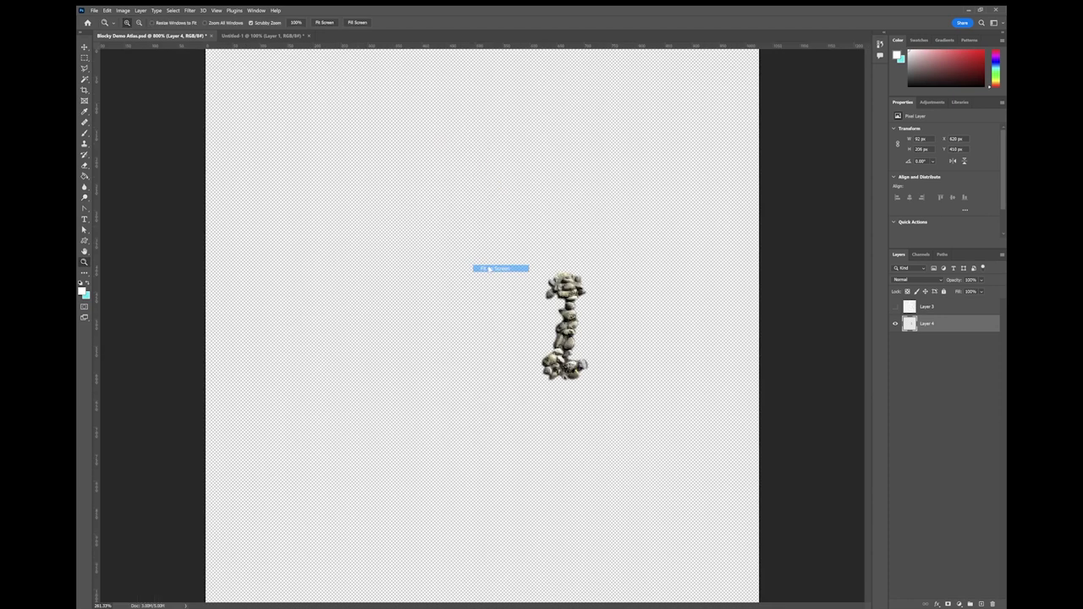
Show Layer 3 again and raise its fill back to 100%
left_click(895, 307)
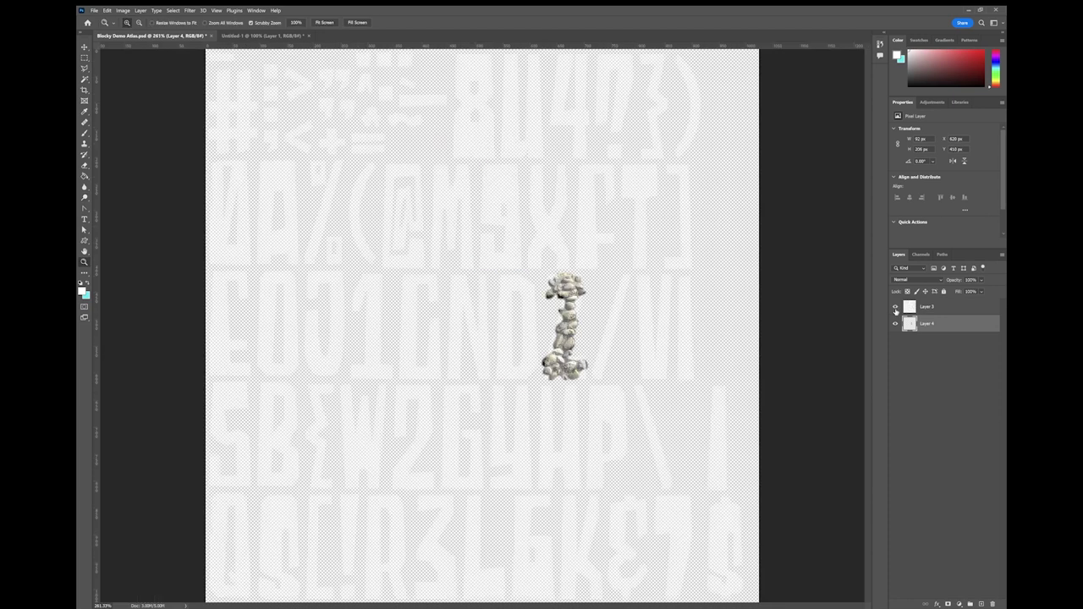
left_click(910, 307)
left_click(980, 291)
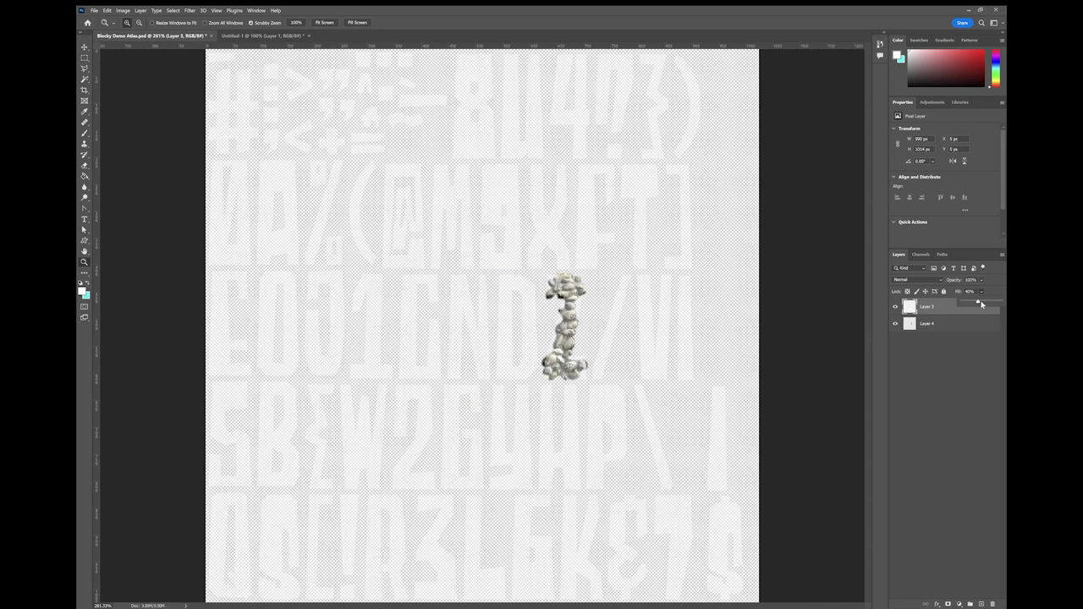
left_click_drag(974, 302, 1000, 302)
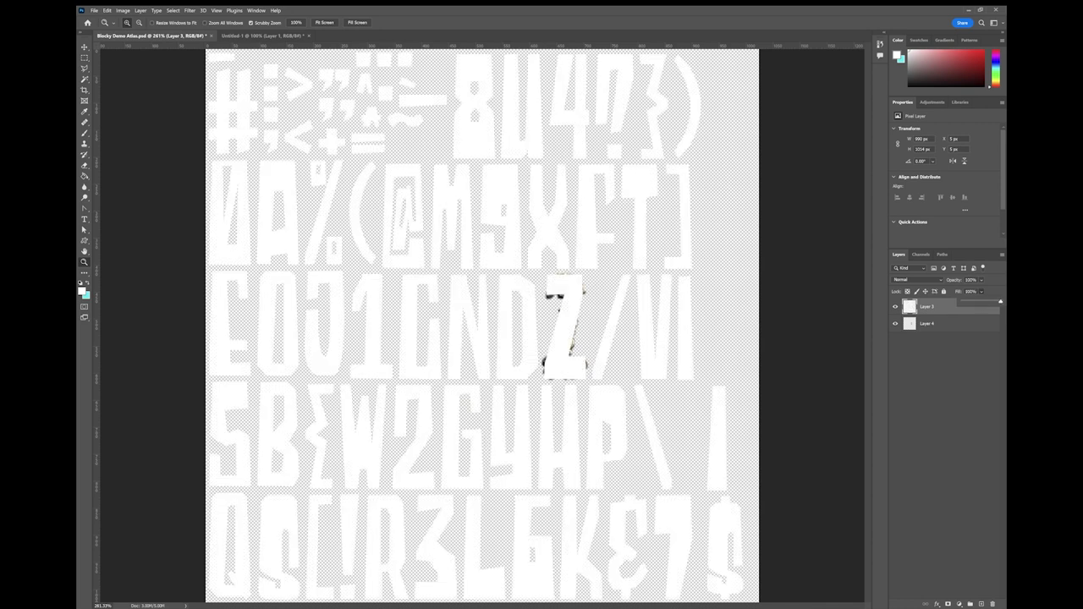
Delete the white Z from Layer 3 so the cobblestone Z shows through
left_click(83, 57)
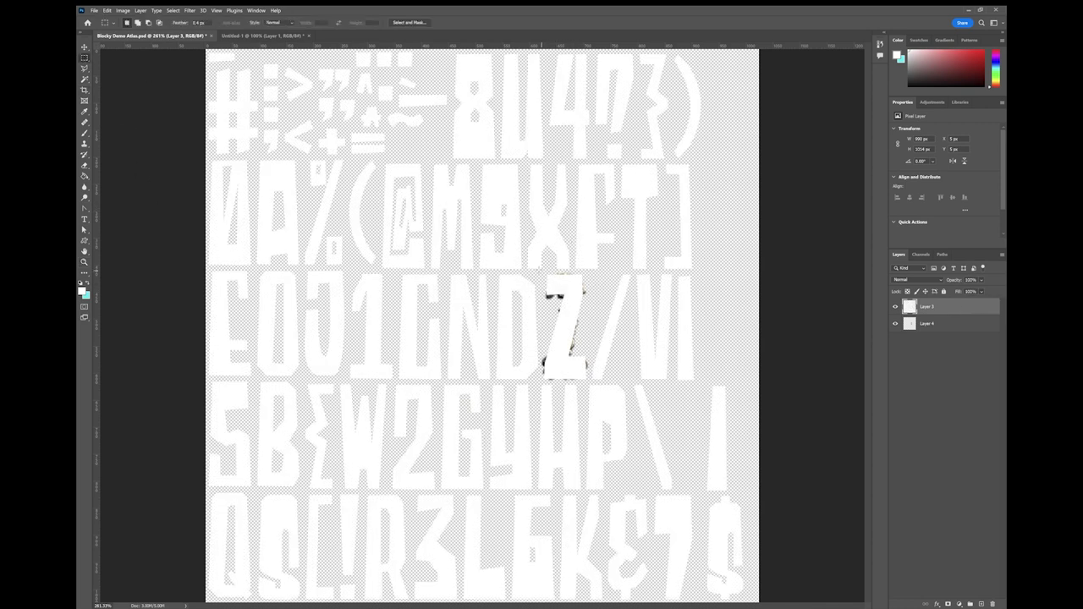
left_click_drag(554, 262, 598, 364)
key("Delete")
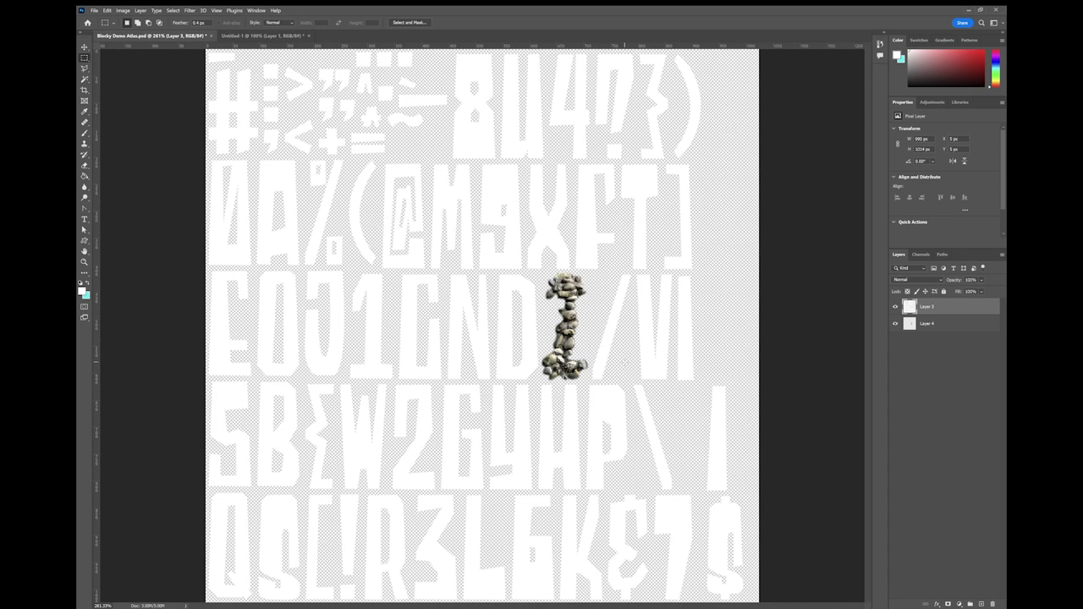
left_click(106, 9)
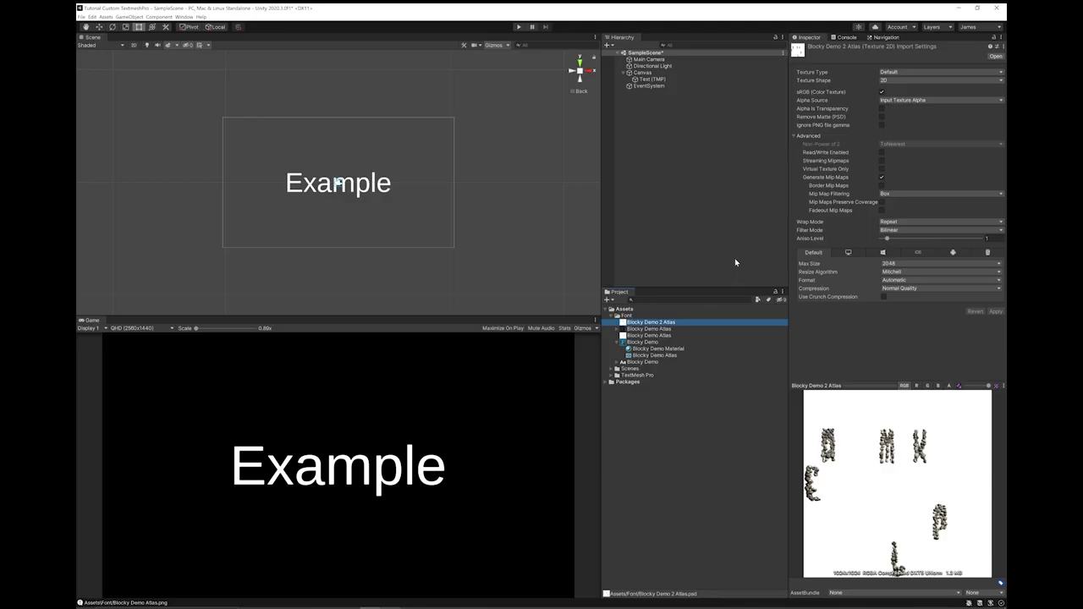
Set the Blocky Demo Material's shader to TextMeshPro > Bitmap Custom Atlas
left_click(656, 336)
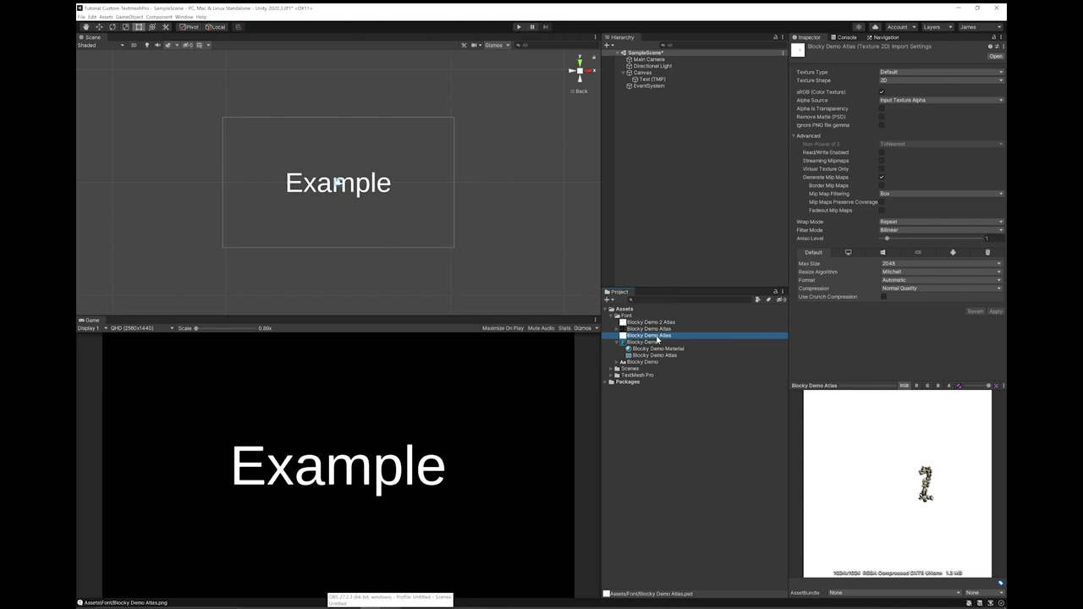
left_click(657, 341)
left_click(667, 349)
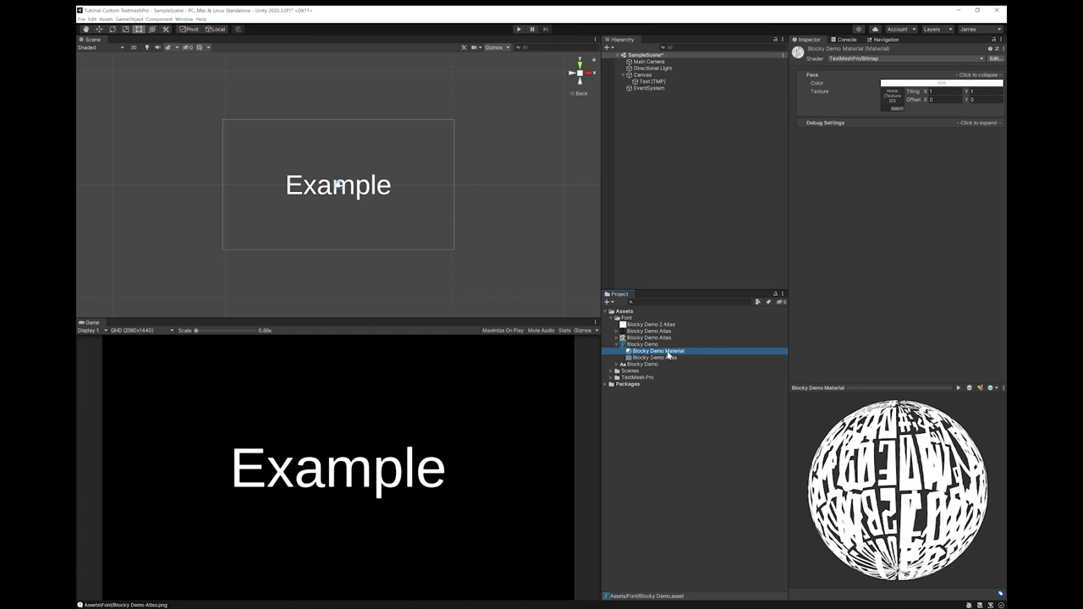
left_click(863, 59)
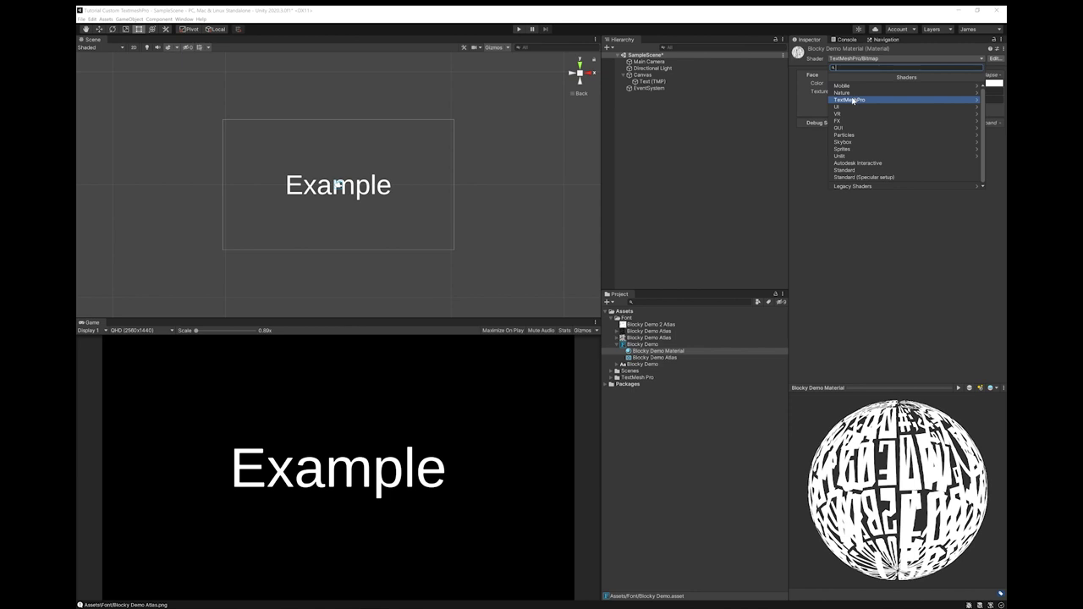
left_click(854, 100)
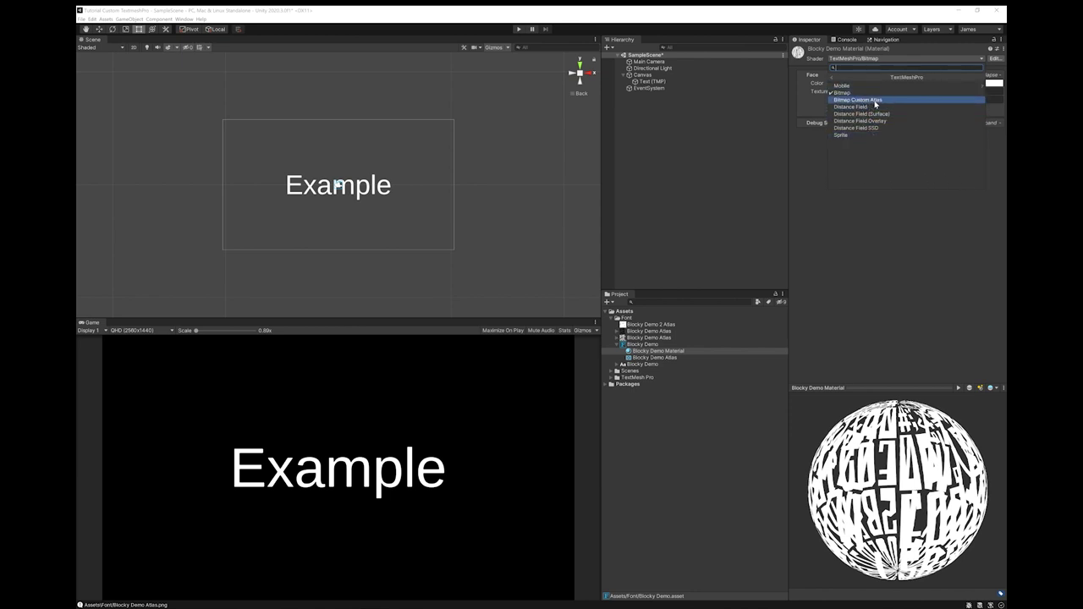
left_click(874, 102)
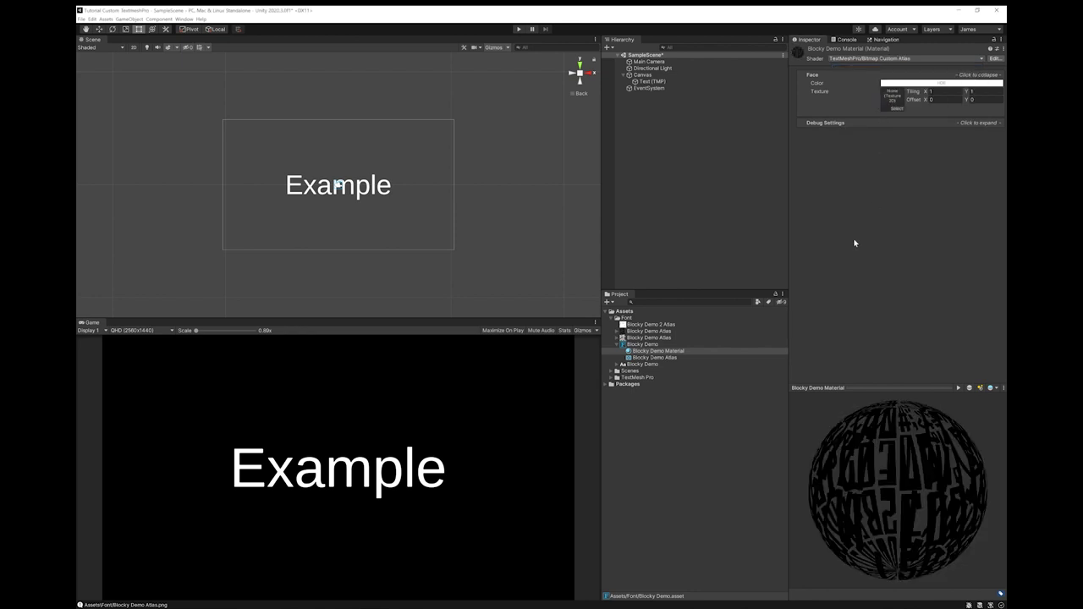
Assign the Blocky Demo Atlas texture to the material's Font Atlas slot
left_click(654, 352)
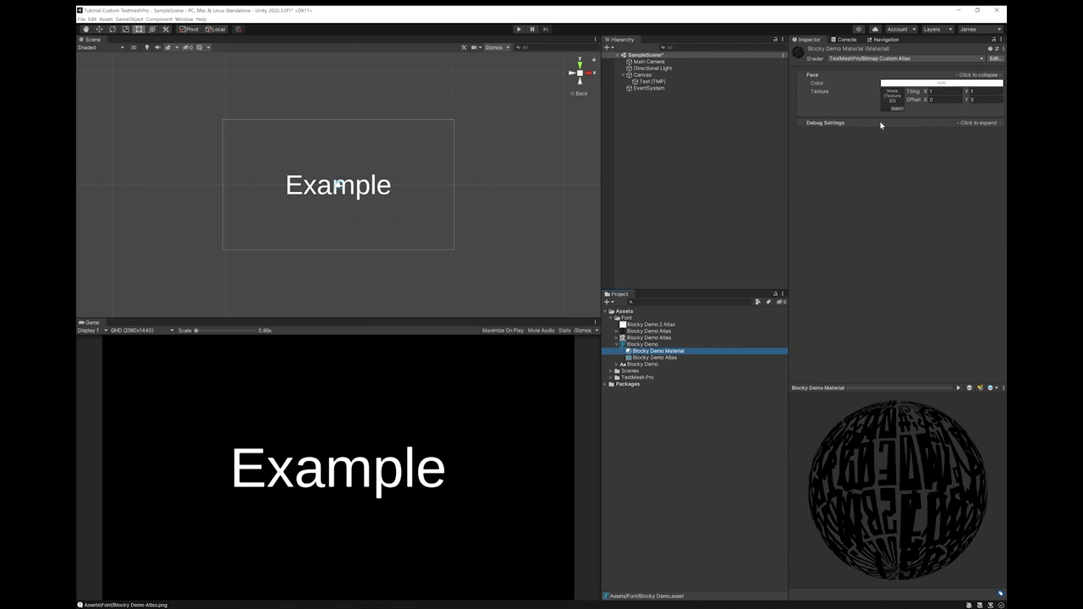
left_click(977, 124)
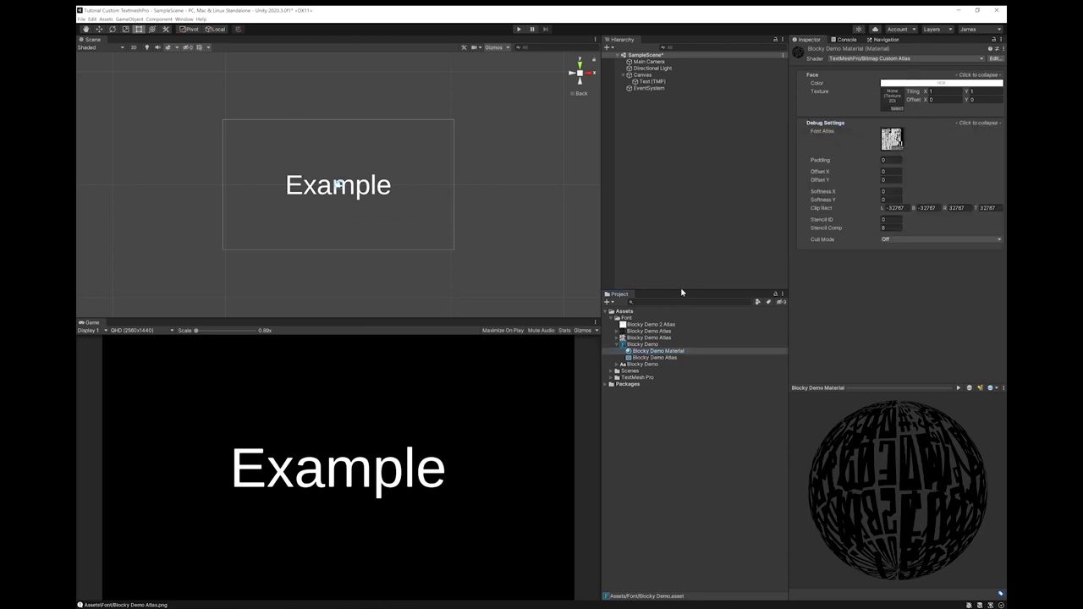
left_click_drag(651, 338, 892, 139)
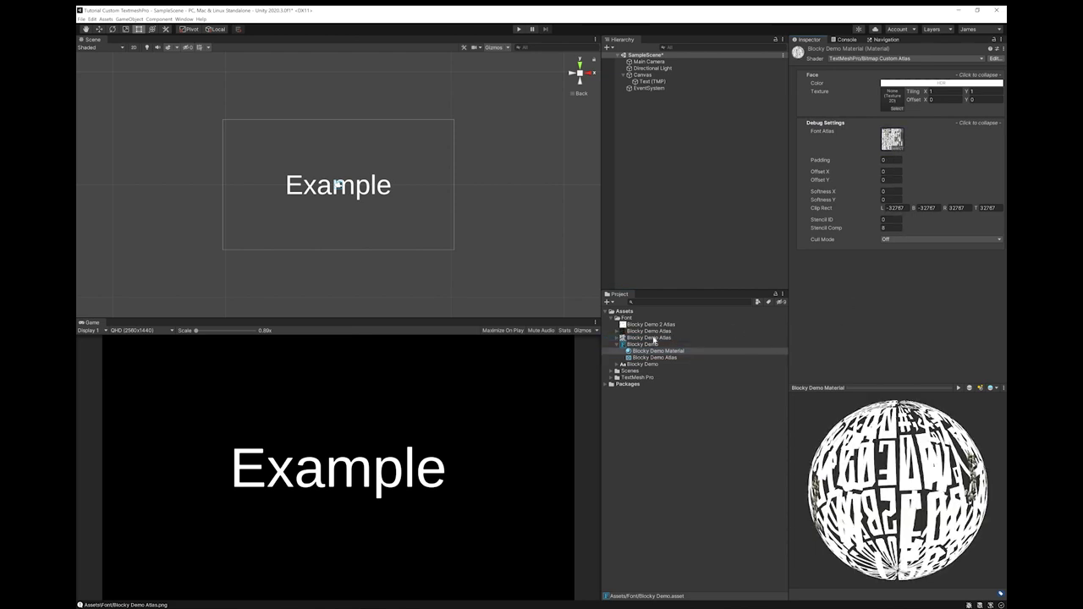
Give Text (TMP) the Blocky Demo font asset, testing it with 'zzzz' typed and then removed
left_click(645, 82)
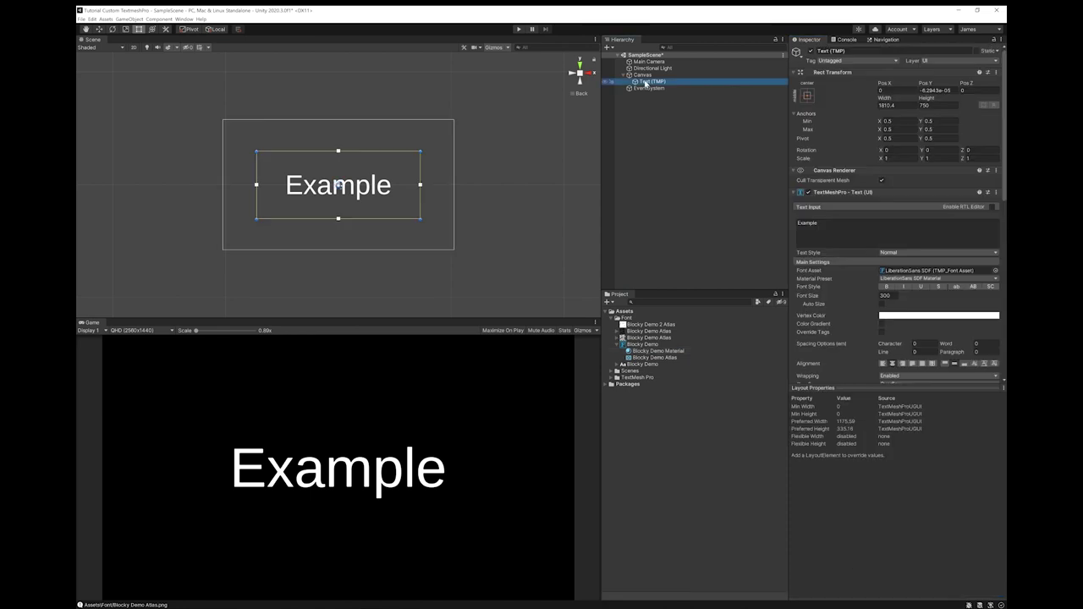
left_click_drag(647, 344, 941, 273)
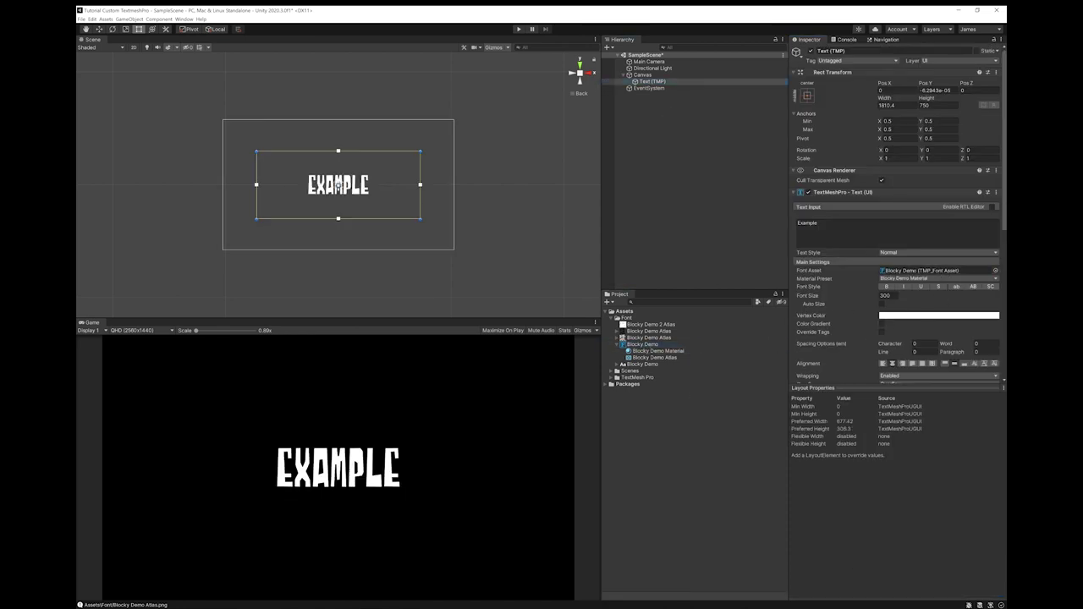
left_click(817, 223)
type("z")
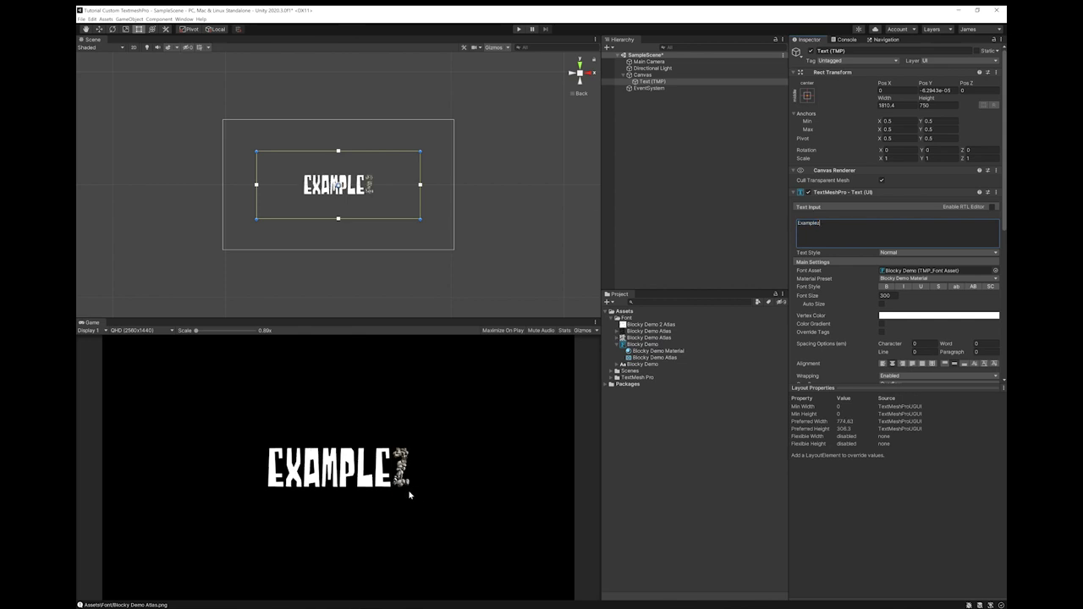
type("zzz")
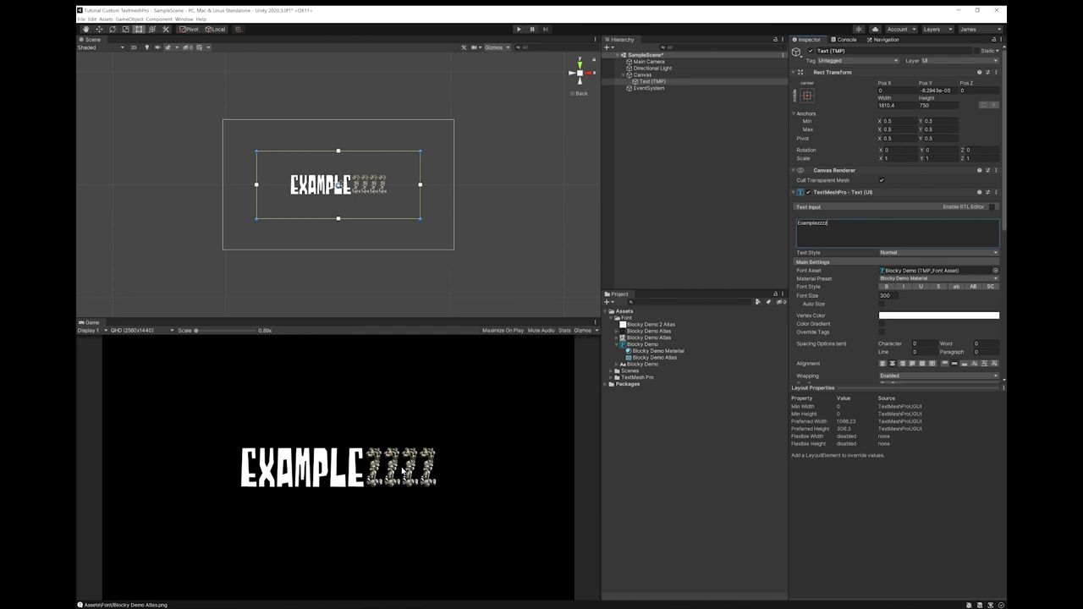
key("BackSpace")
key("BackSpace")
key("BackSpace")
key("BackSpace")
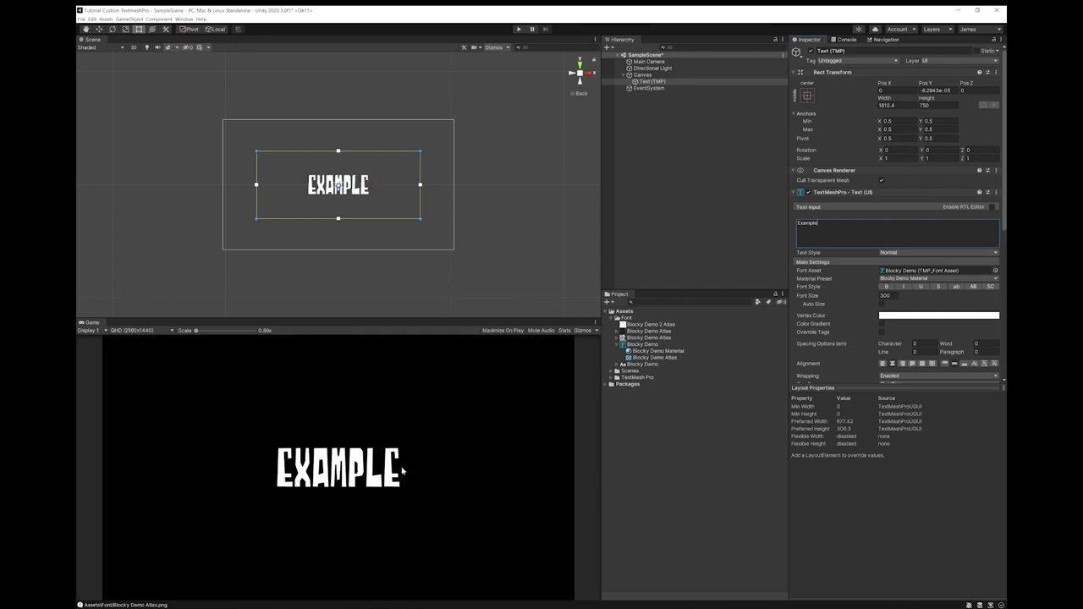
Swap the material's Font Atlas to Blocky Demo 2 Atlas and set the text's font size to 500
left_click(668, 351)
left_click_drag(646, 328, 892, 139)
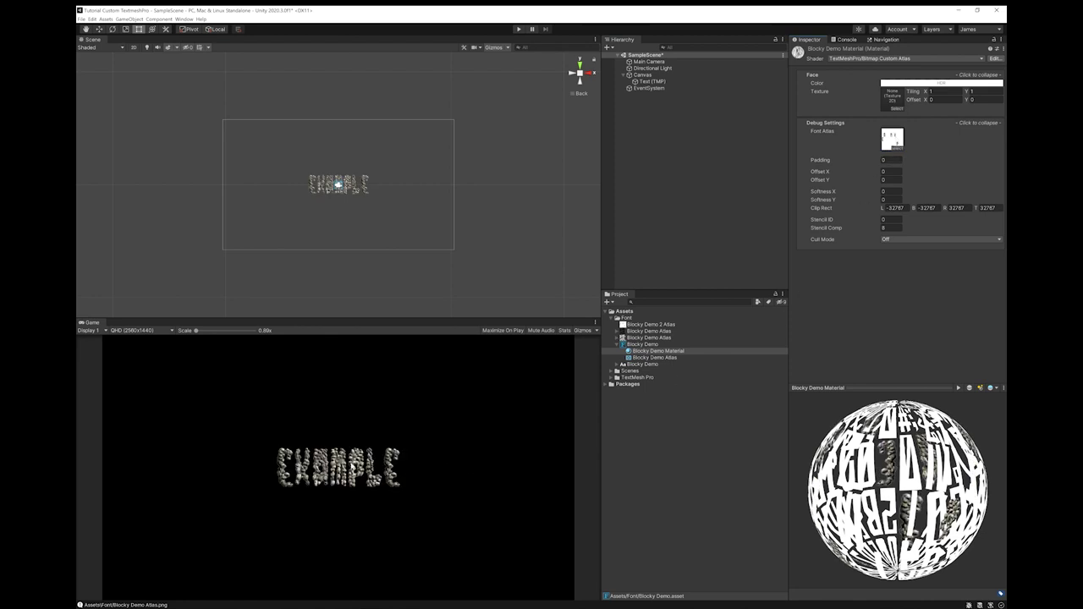
left_click(674, 82)
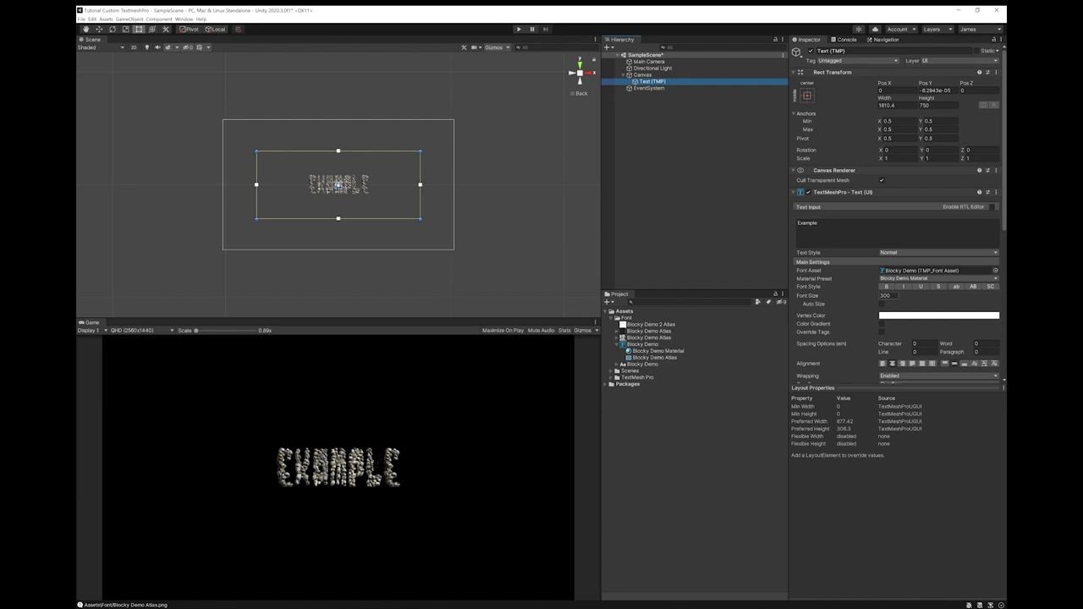
left_click(884, 295)
type("500")
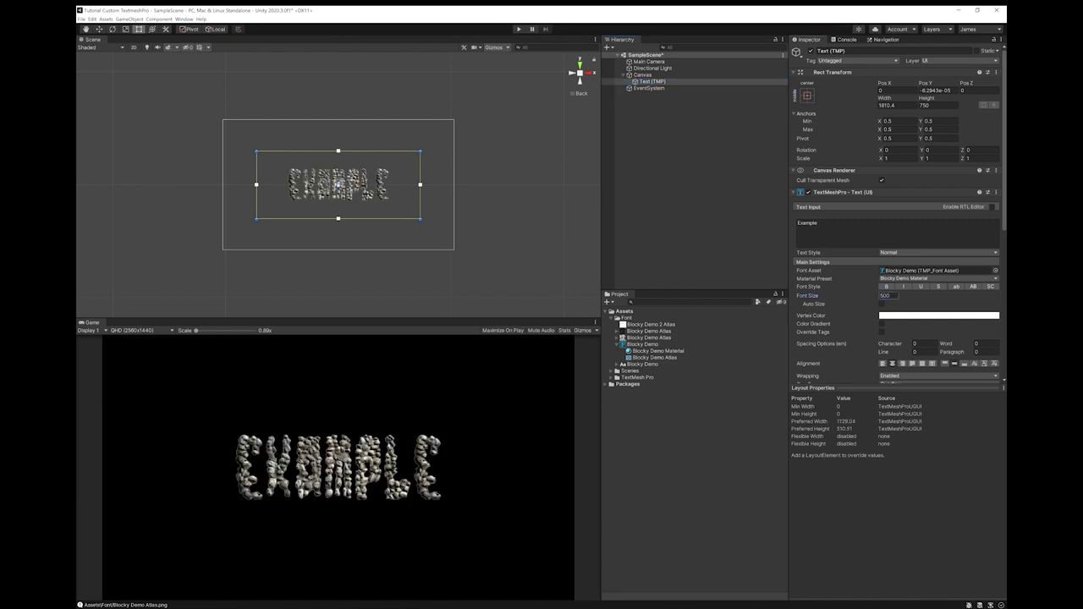